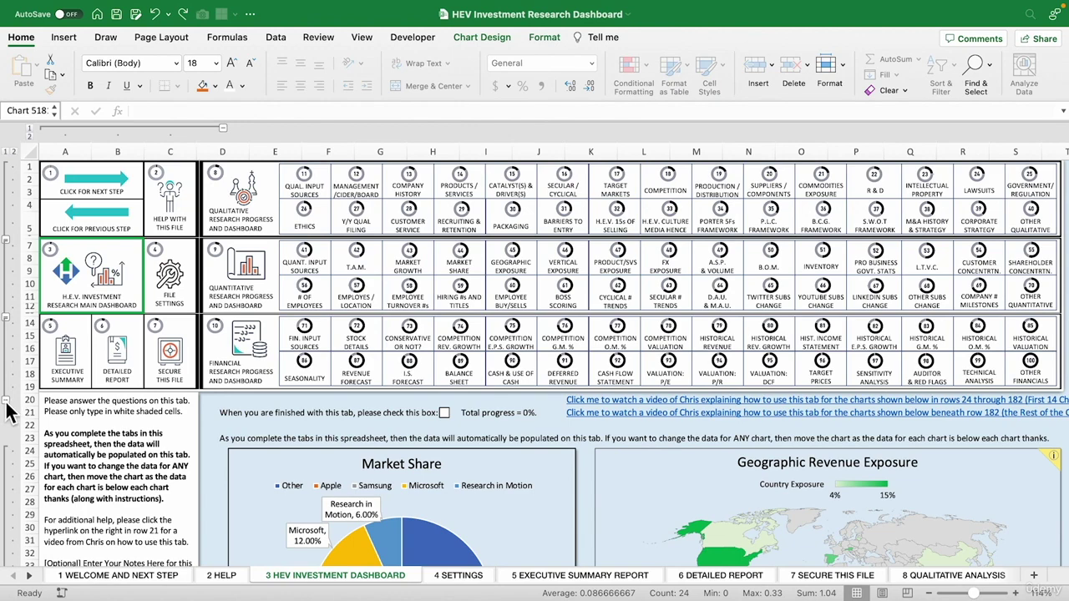
Step: Collapse the outline groups for rows 13-19 and 6-12 so the dashboard charts rise near the top
click(8, 319)
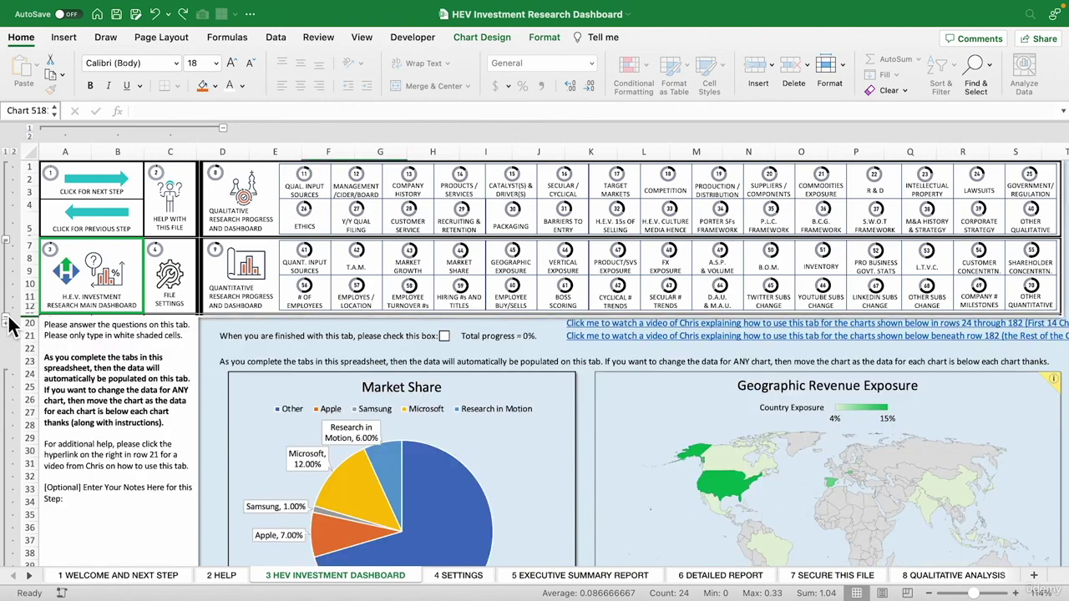
click(9, 244)
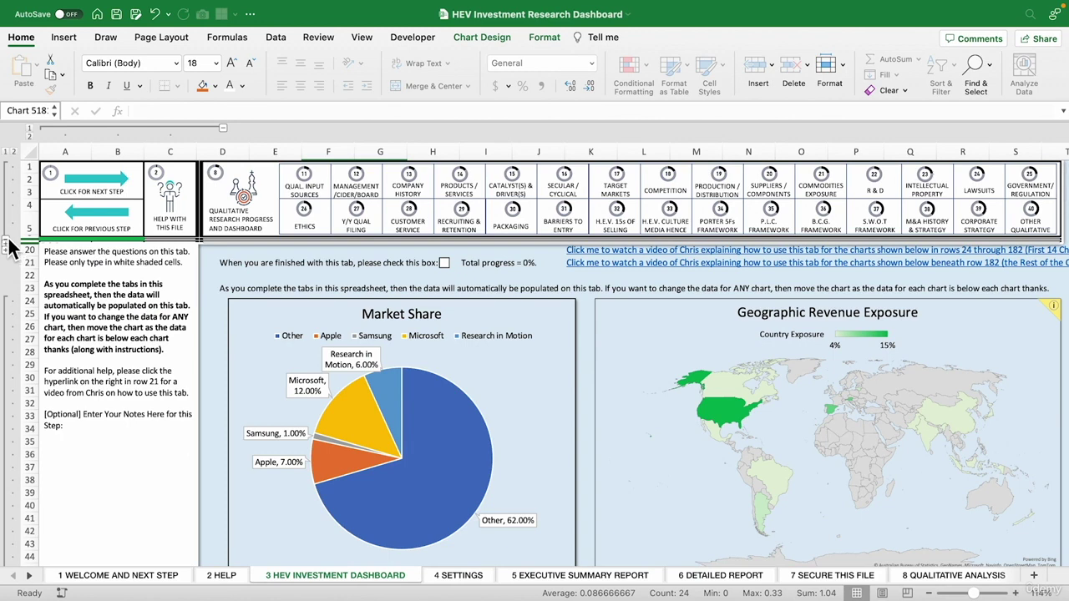
scroll(318, 363, down, 3)
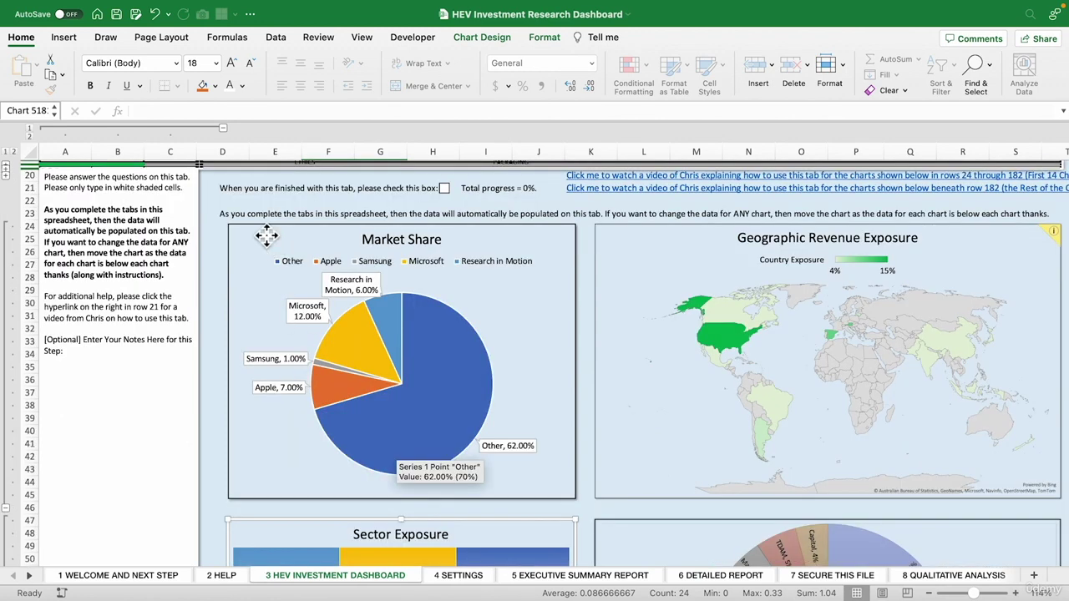
Step: Move the original Market Share pie to the right and check its series source range
drag(267, 233, 662, 244)
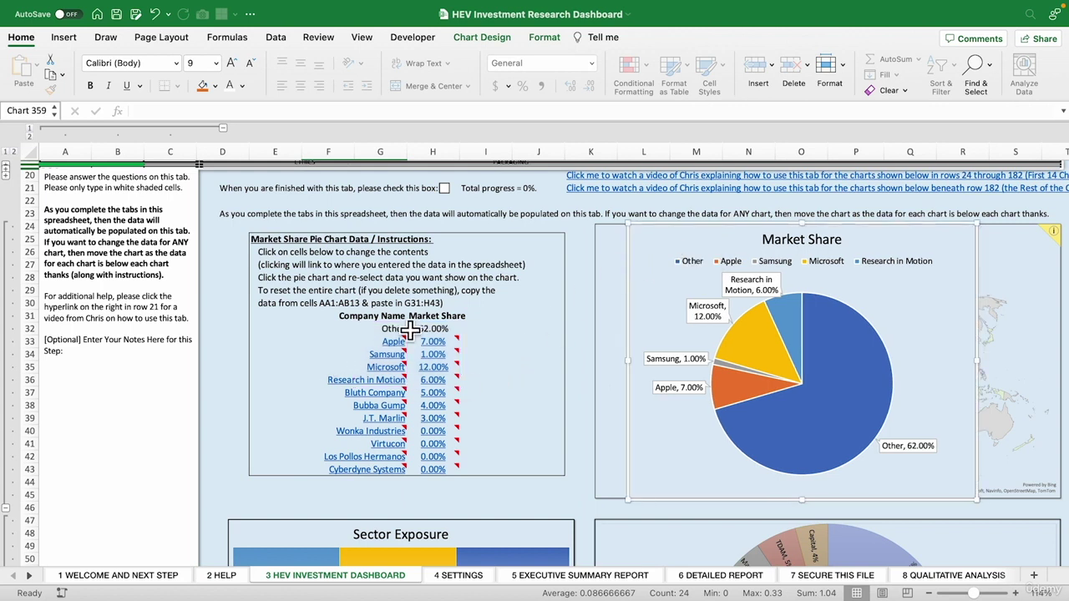
click(772, 352)
click(772, 352)
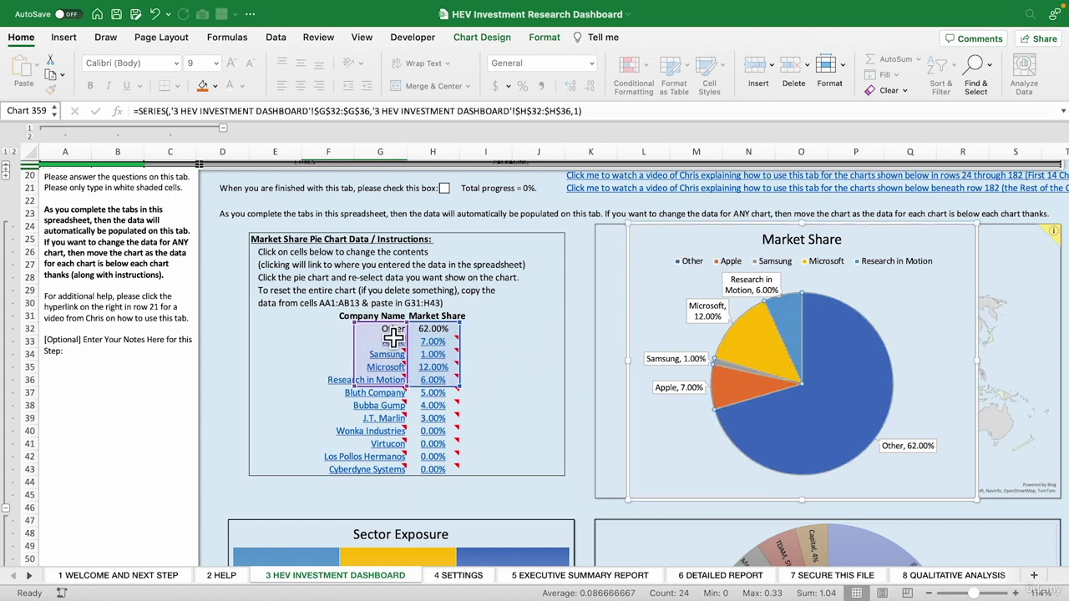
Step: Select the five company names and shares in G32:H36
click(326, 344)
click(396, 331)
drag(396, 331, 457, 389)
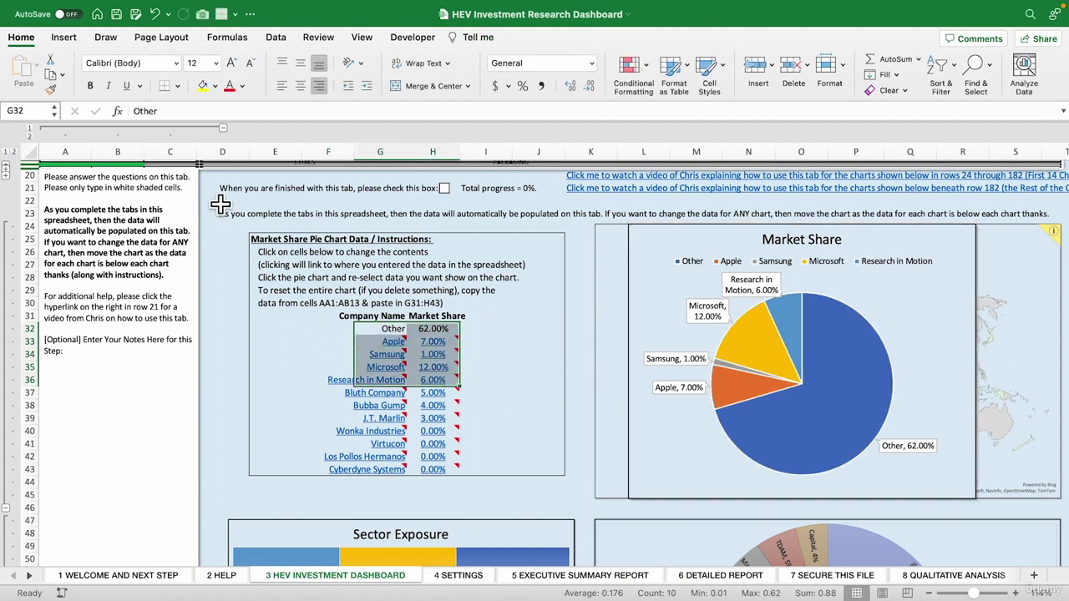
Step: Insert a 2-D pie chart from G32:H36 and place it over the instructions box
click(64, 37)
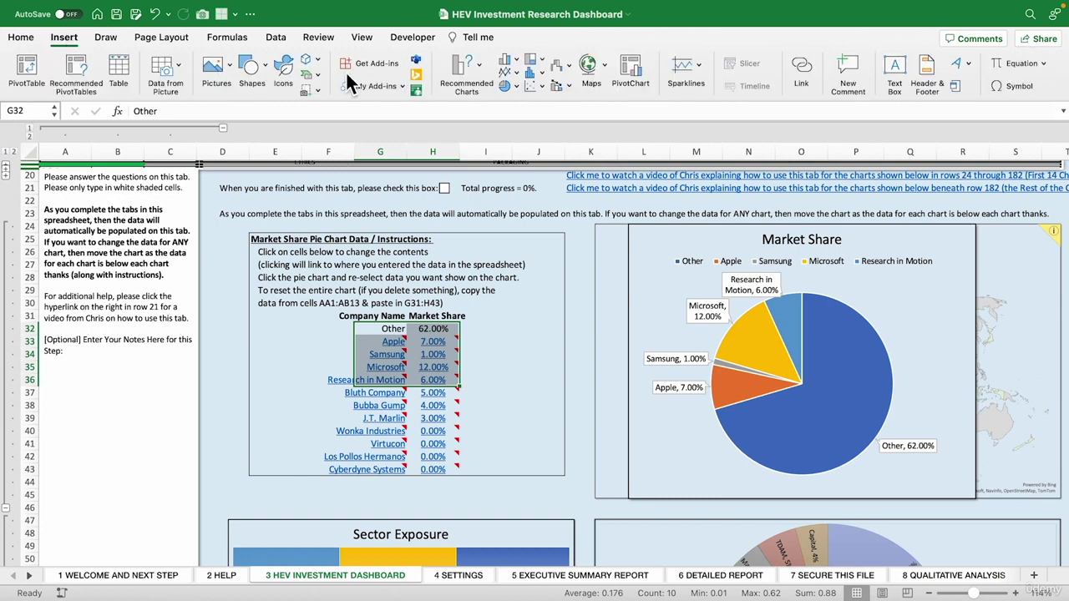
click(510, 85)
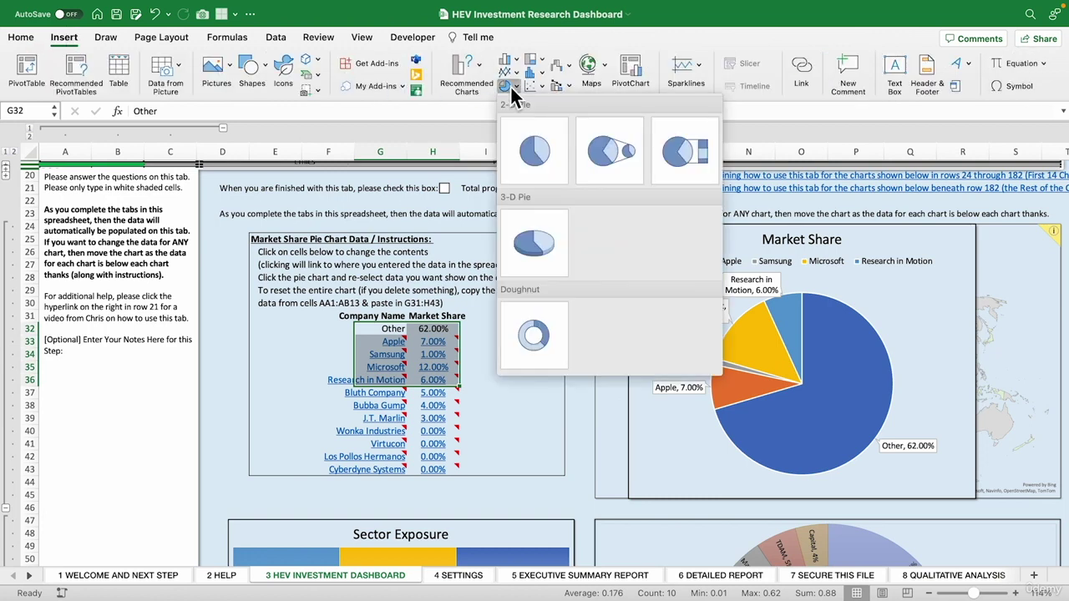
click(532, 149)
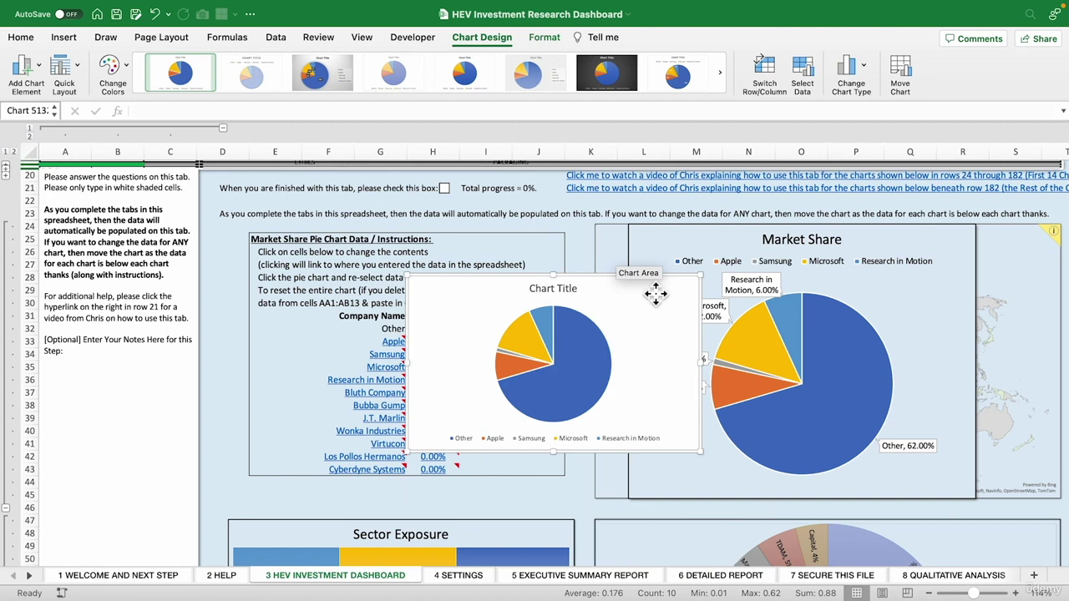
drag(654, 288, 518, 269)
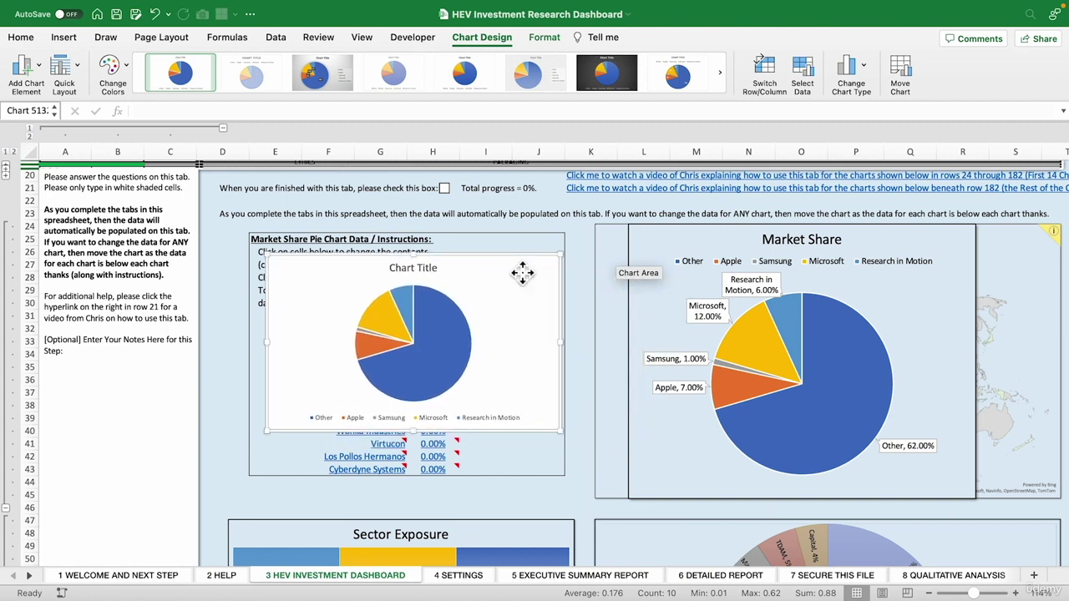
Step: Place the new pie's legend at the top
click(40, 65)
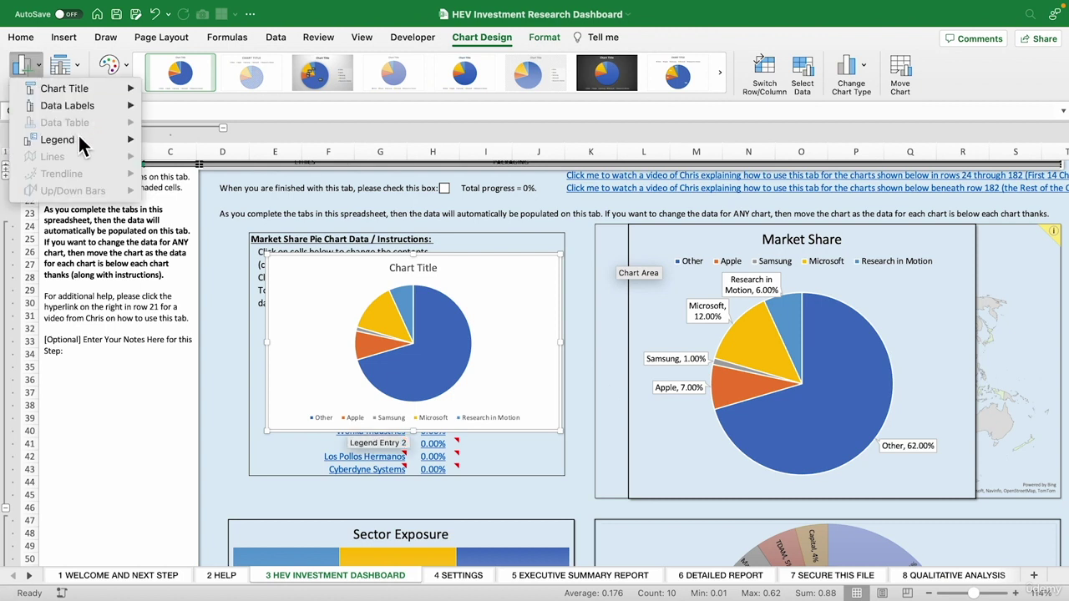
mouse_move(77, 140)
click(221, 193)
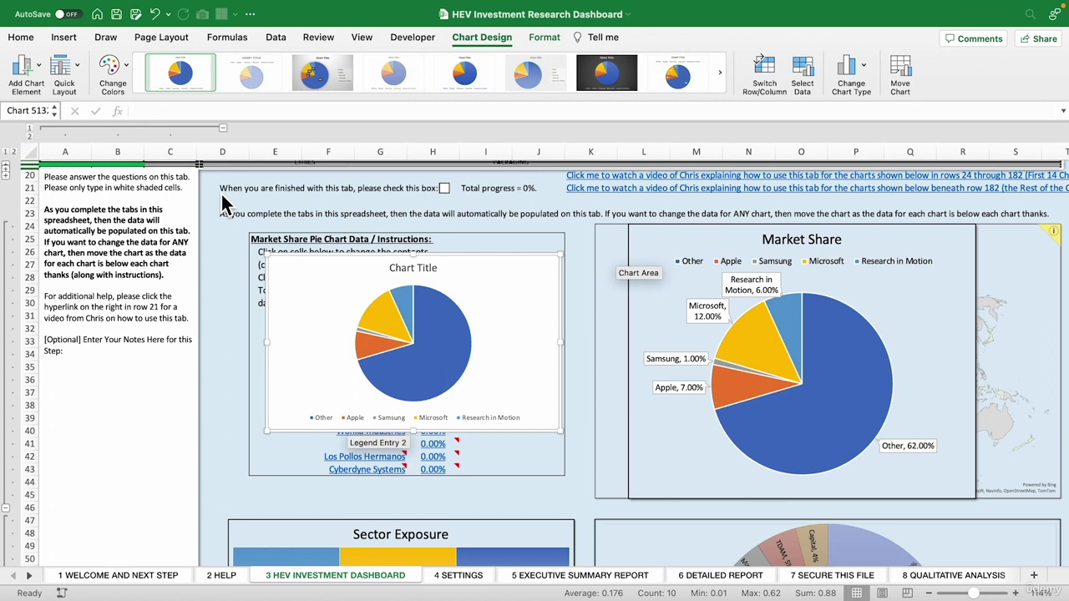
Step: Retitle the new pie chart 'Market Share'
click(425, 269)
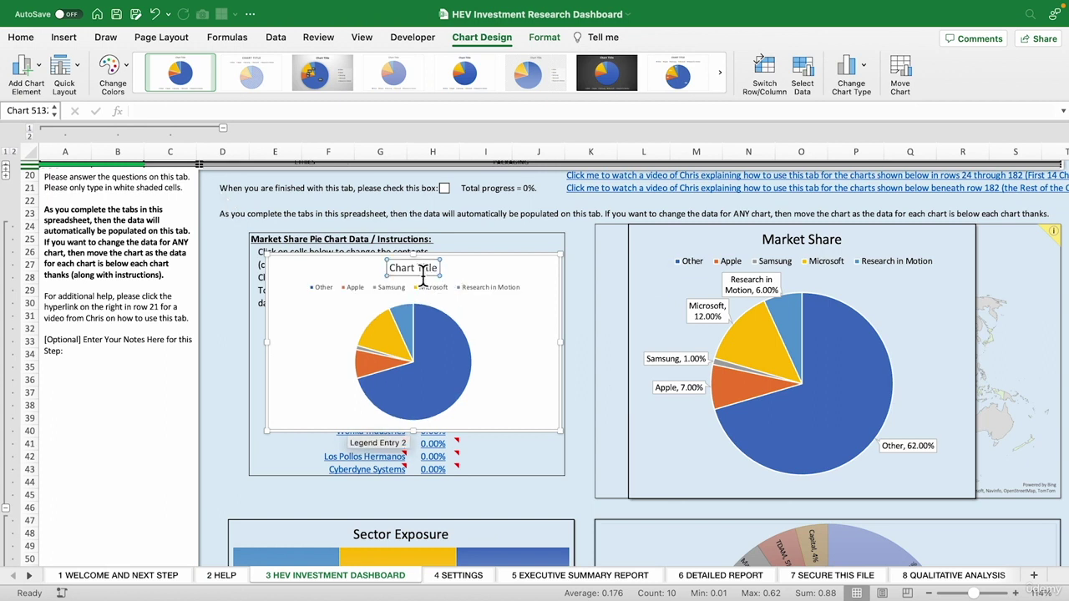
double_click(424, 269)
text(Ma)
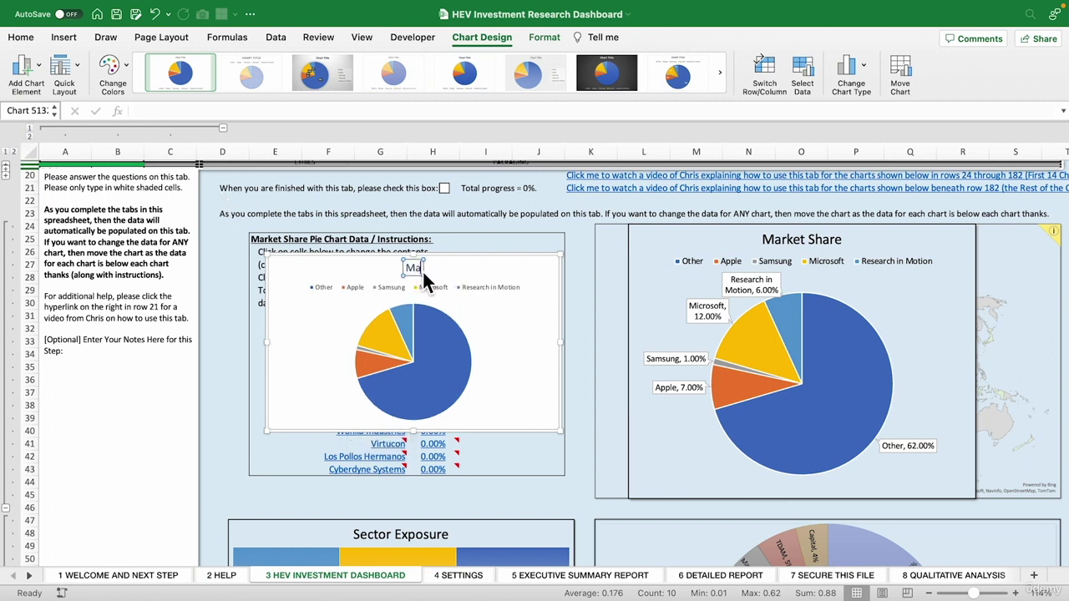
text(rket Share)
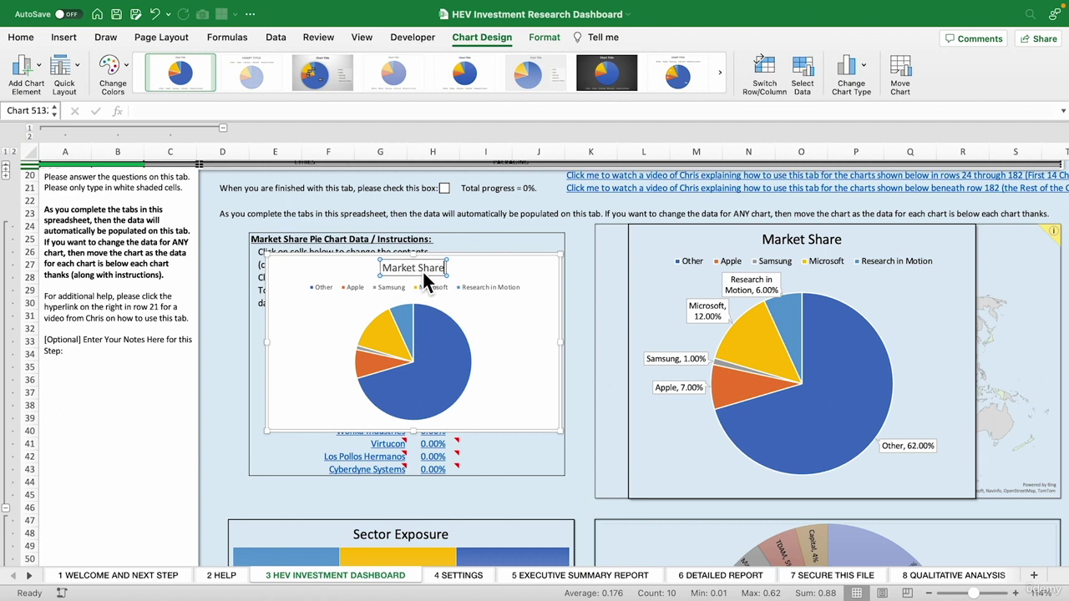
click(451, 375)
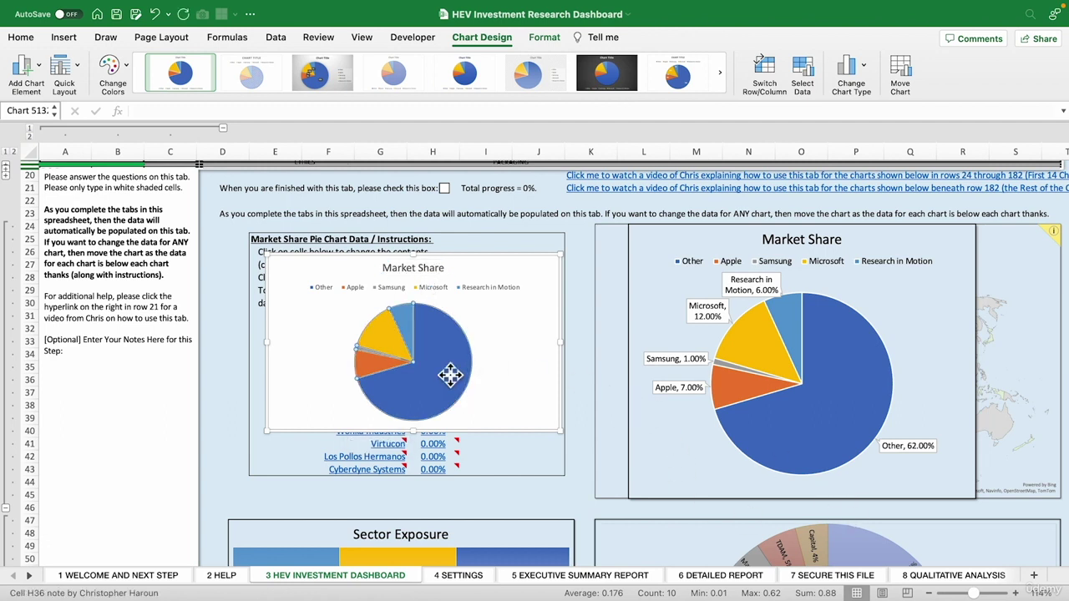
Step: Add Data Callout labels showing each company's name and percentage
click(27, 70)
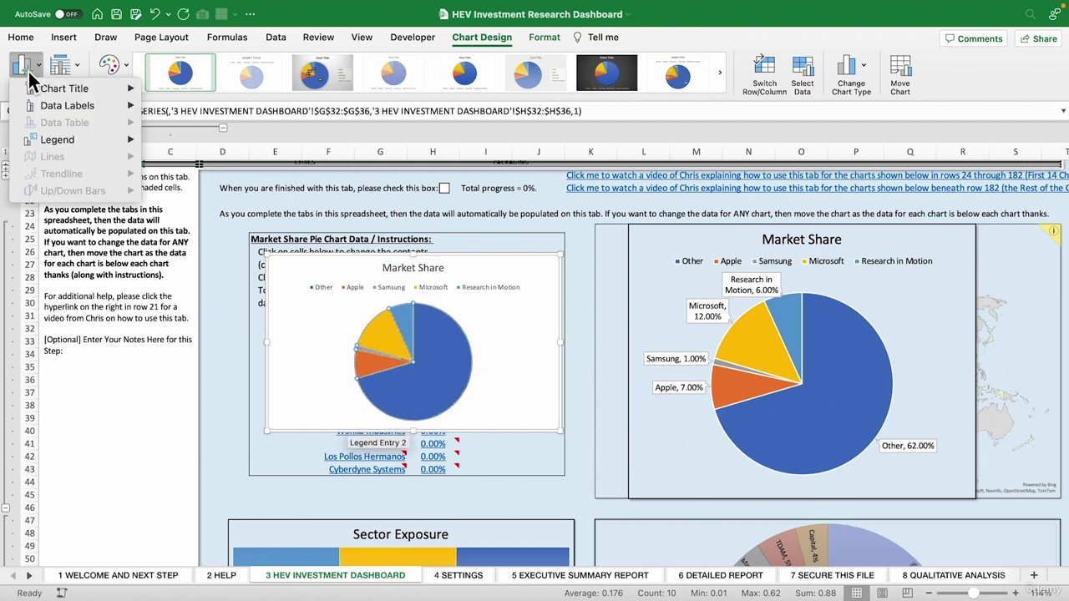
mouse_move(64, 102)
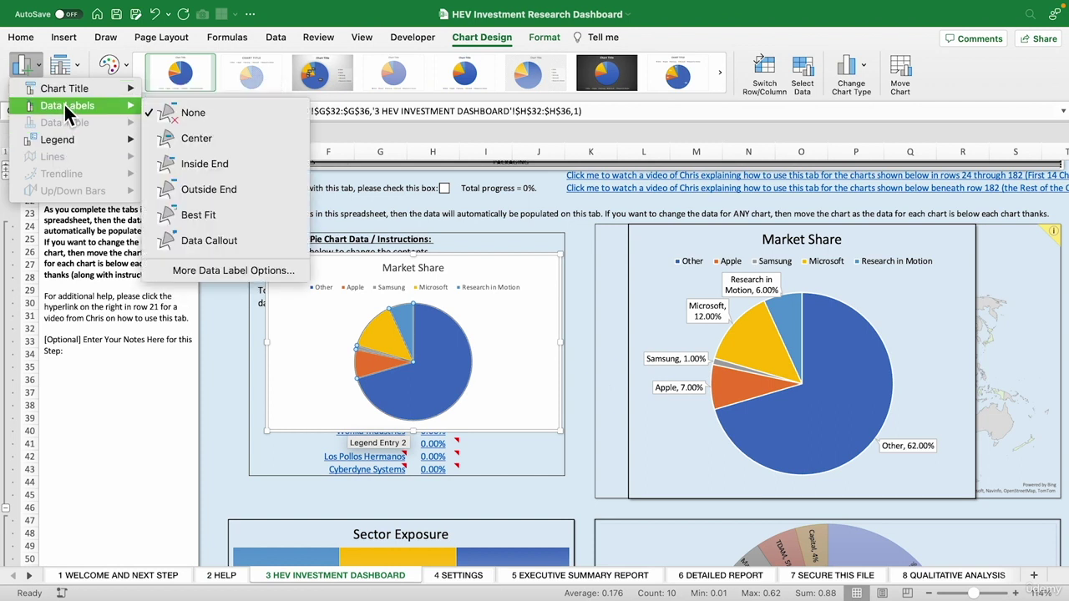
click(181, 236)
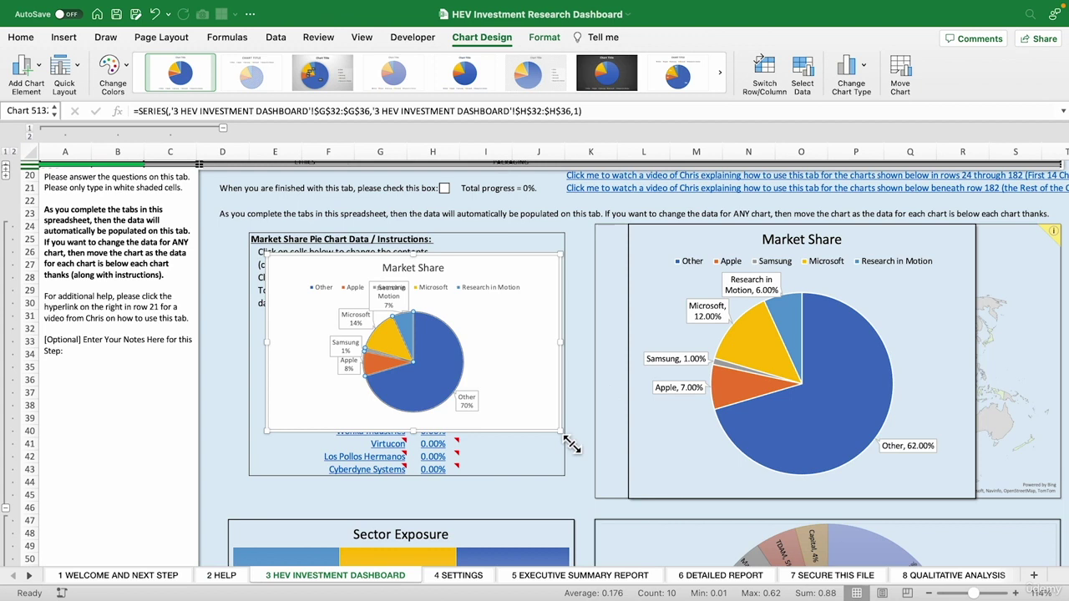
Step: Resize the new pie chart down-right and up-left to cover the instructions area
drag(571, 446, 643, 496)
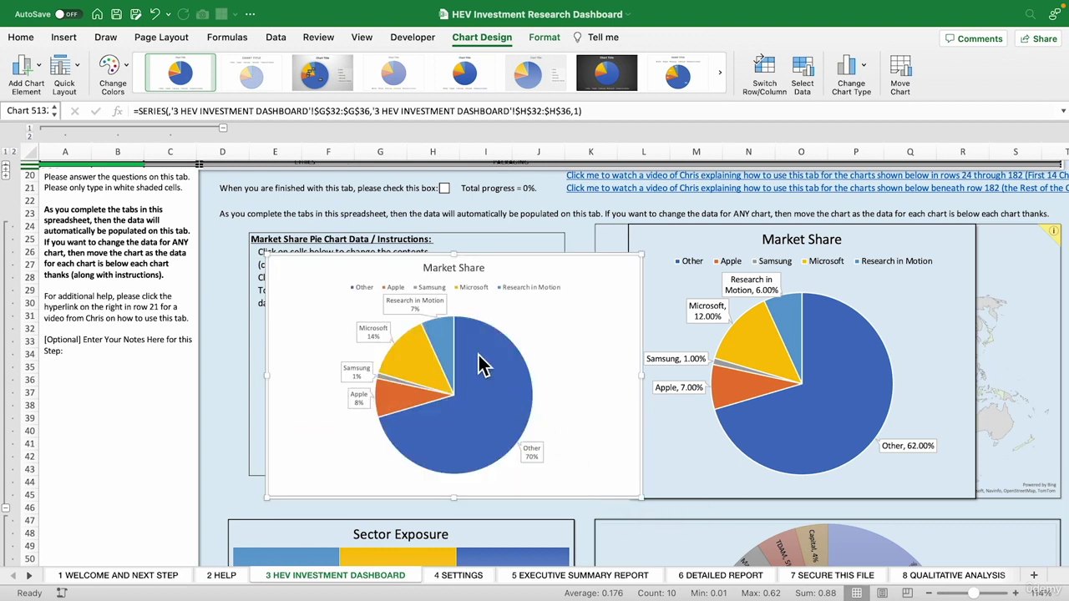
click(379, 276)
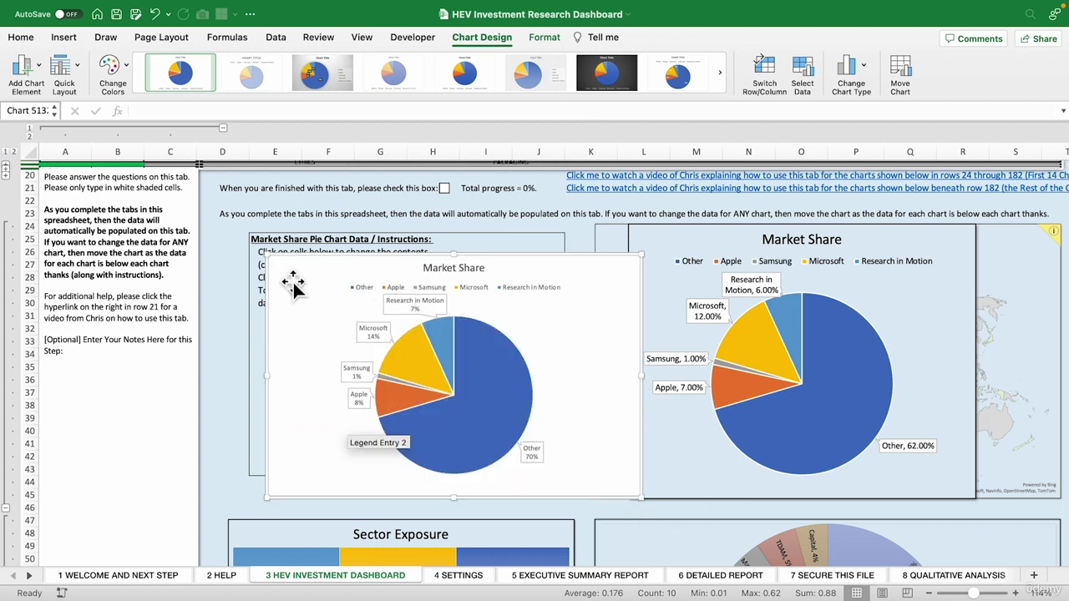
drag(267, 253, 210, 224)
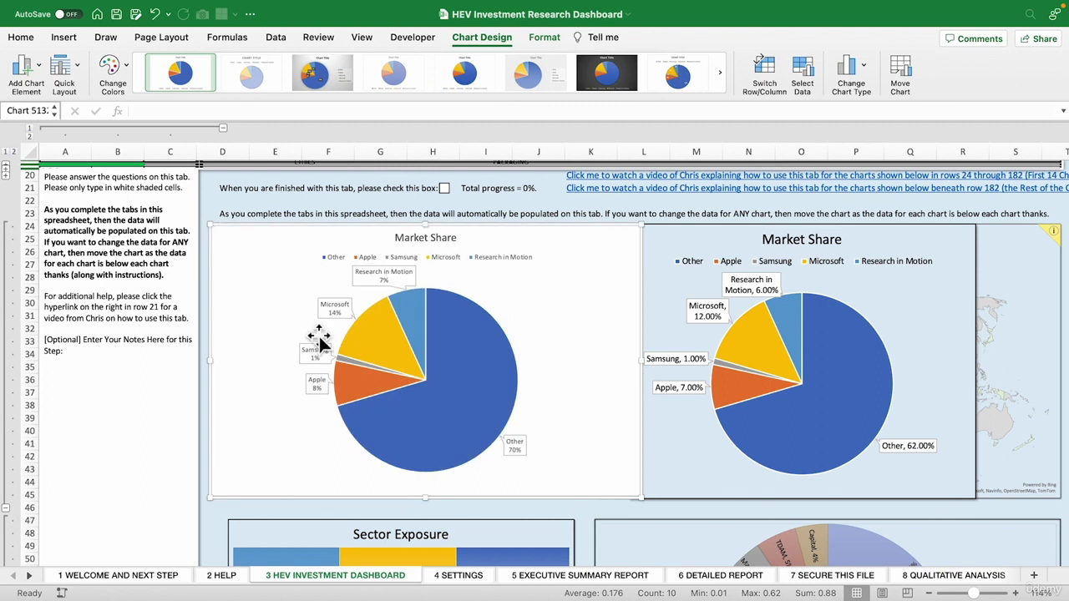
Step: Increase the pie legend's font size twice, to 10.5 pt
click(341, 259)
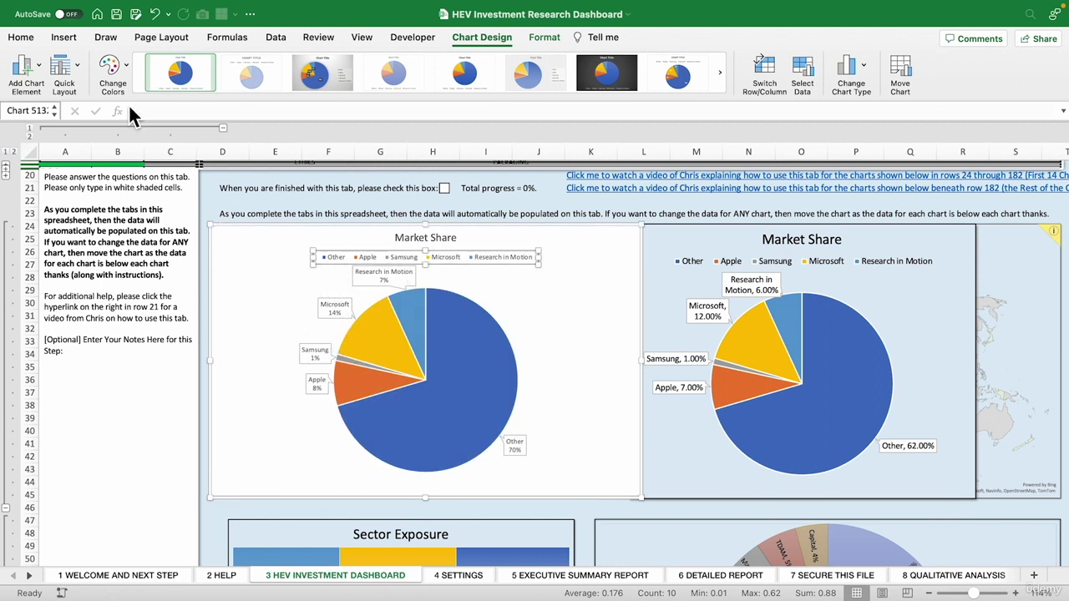
click(23, 42)
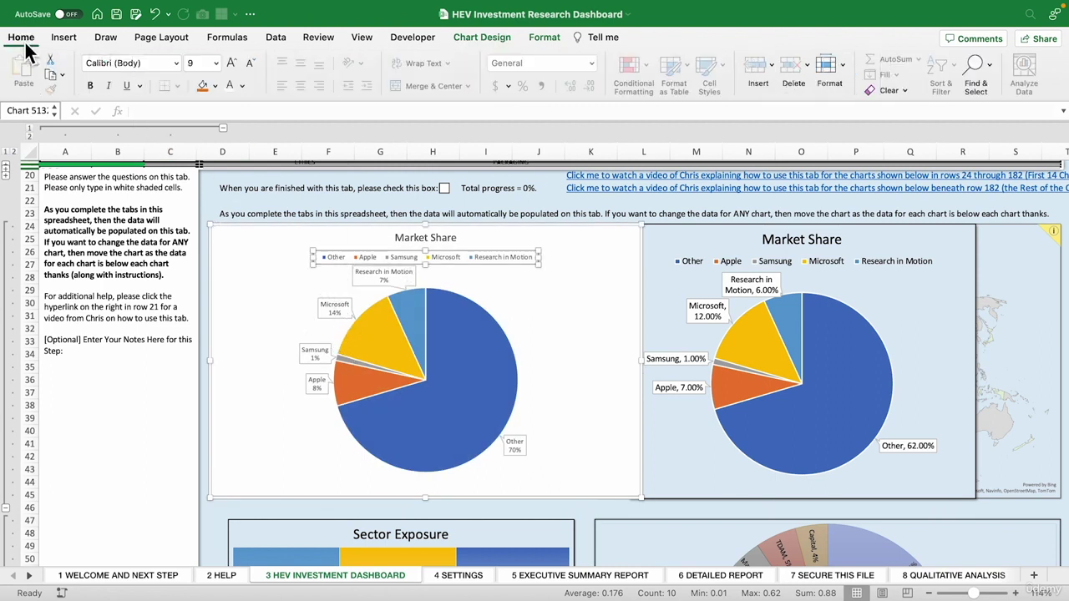
click(239, 71)
click(239, 70)
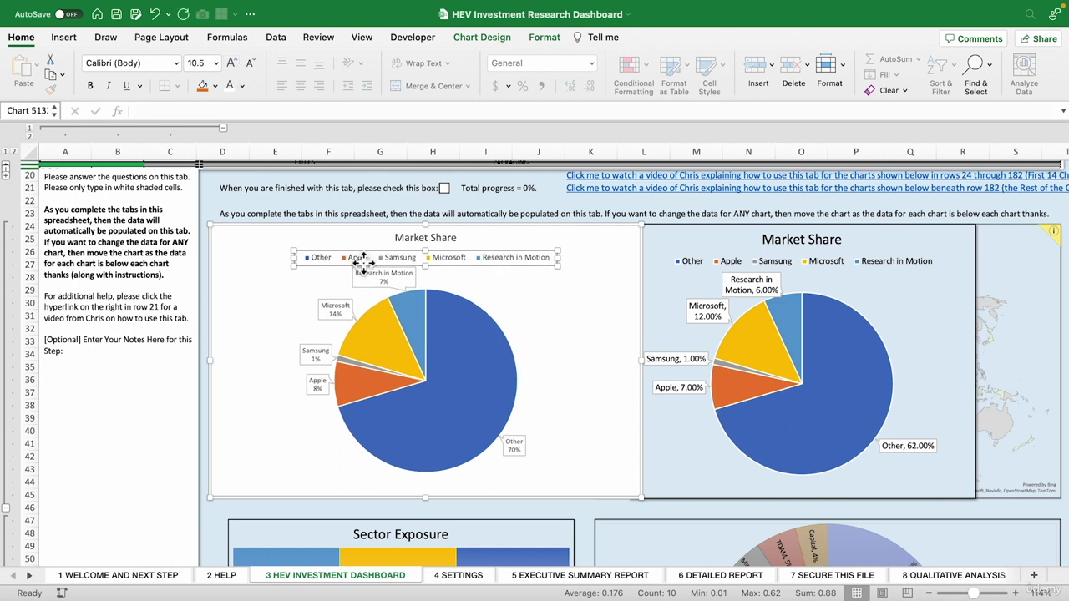
click(277, 377)
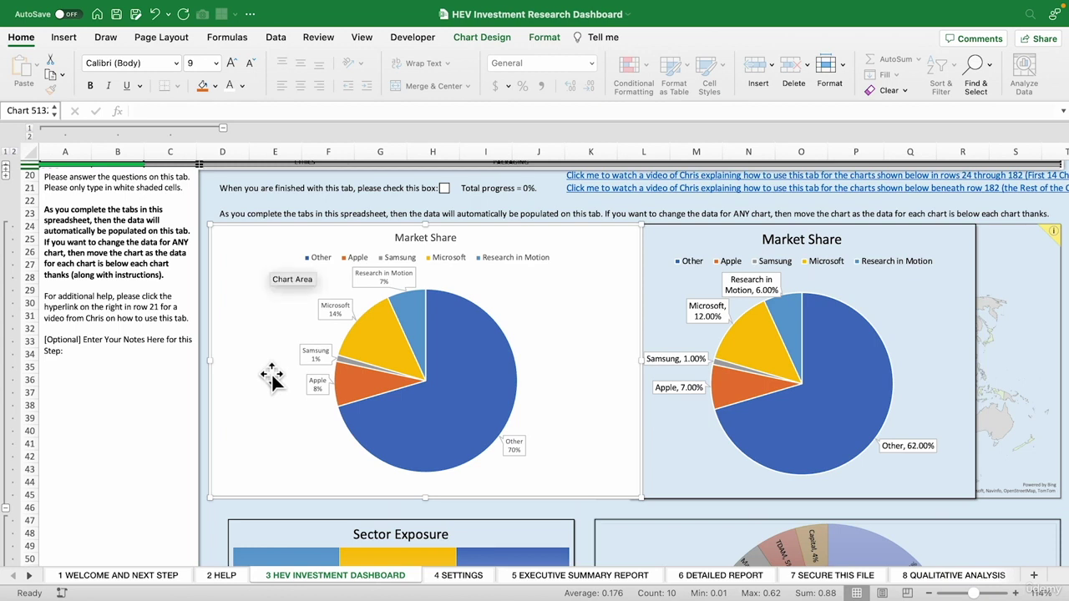
Step: Give the Market Share pie's chart area a solid light blue fill
right_click(269, 374)
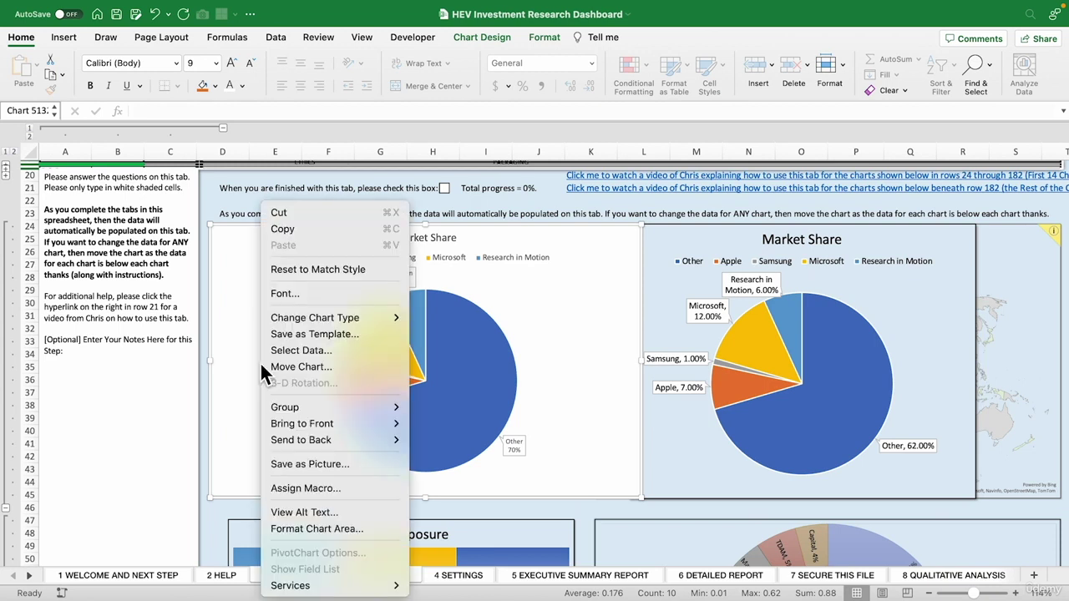
click(343, 531)
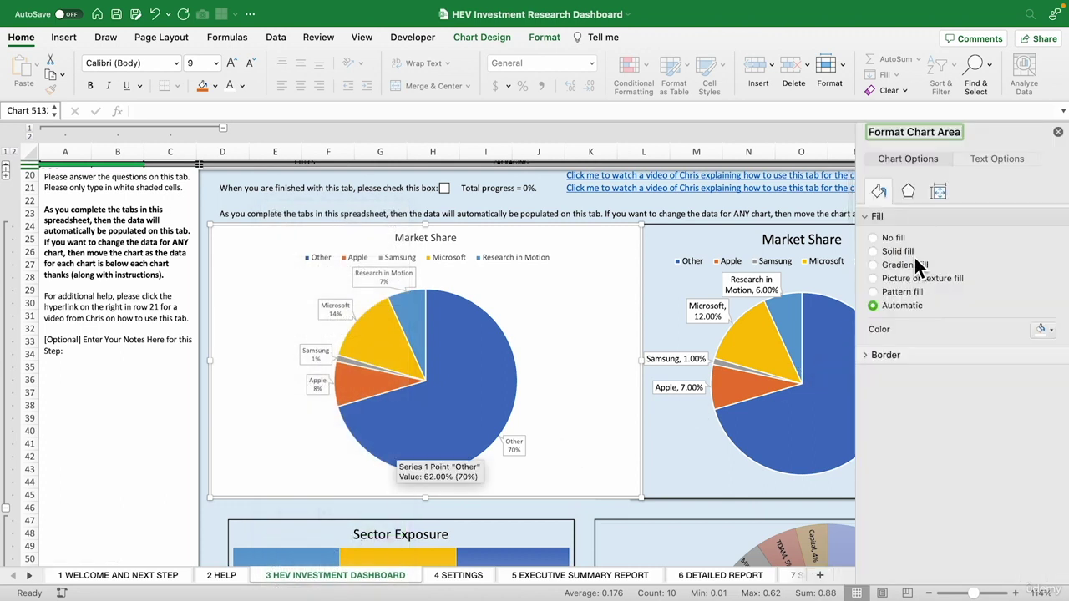
click(897, 241)
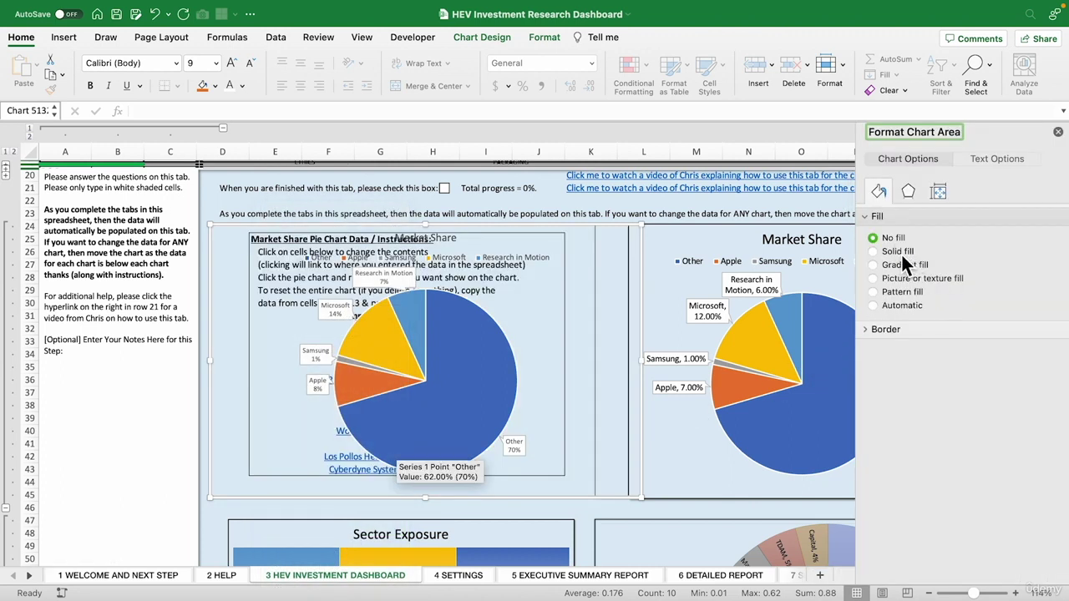
click(900, 253)
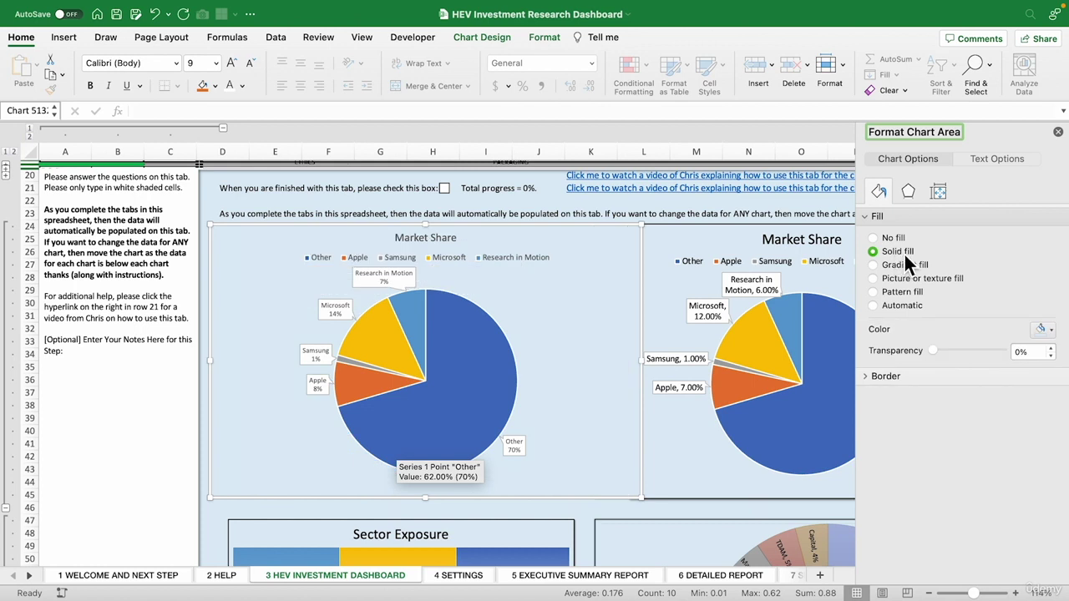
click(1044, 331)
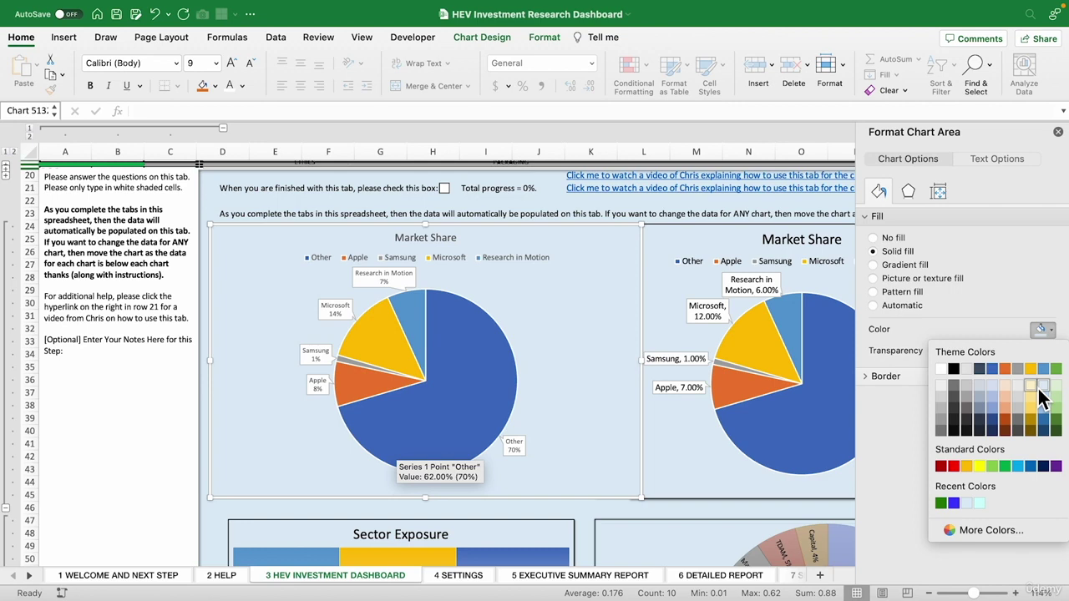
click(1002, 308)
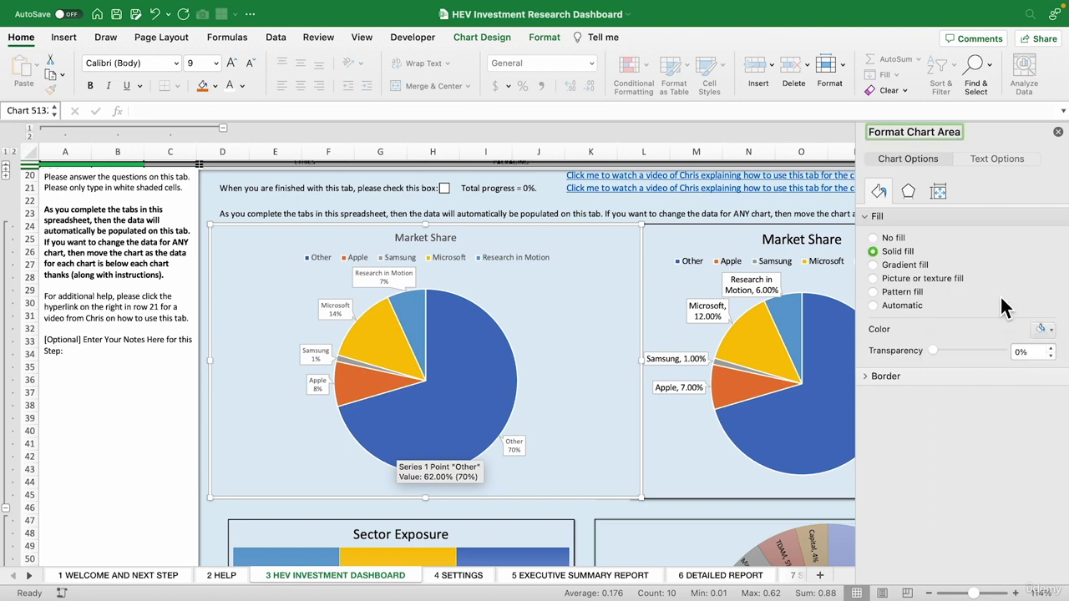
click(484, 259)
Step: Move the Sector Exposure treemap right and bring it in front of the sunburst chart
scroll(498, 409, down, 9)
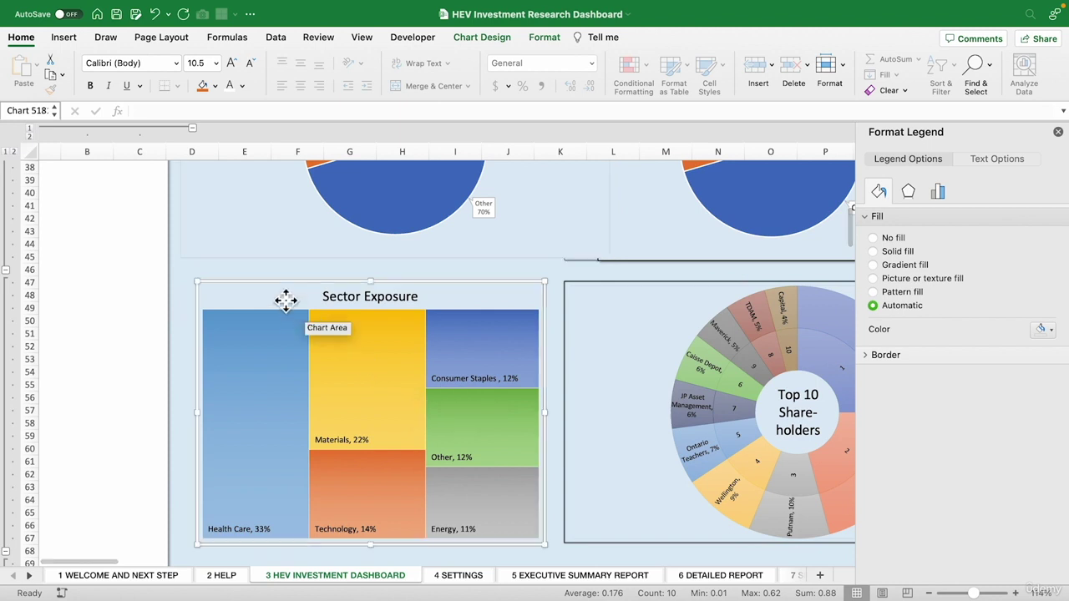
drag(276, 301, 553, 301)
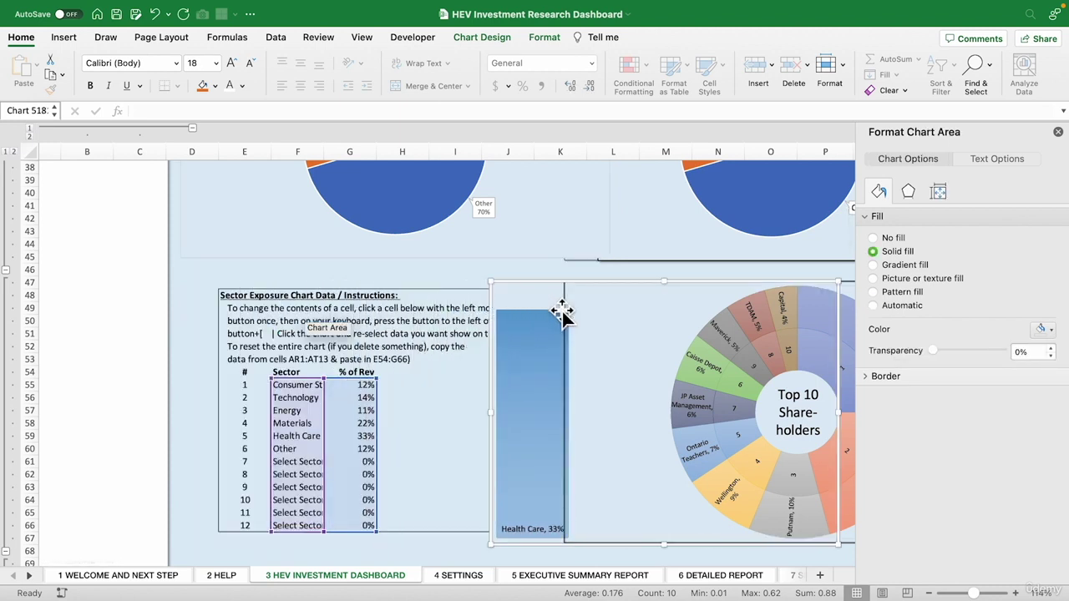
right_click(553, 301)
mouse_move(629, 426)
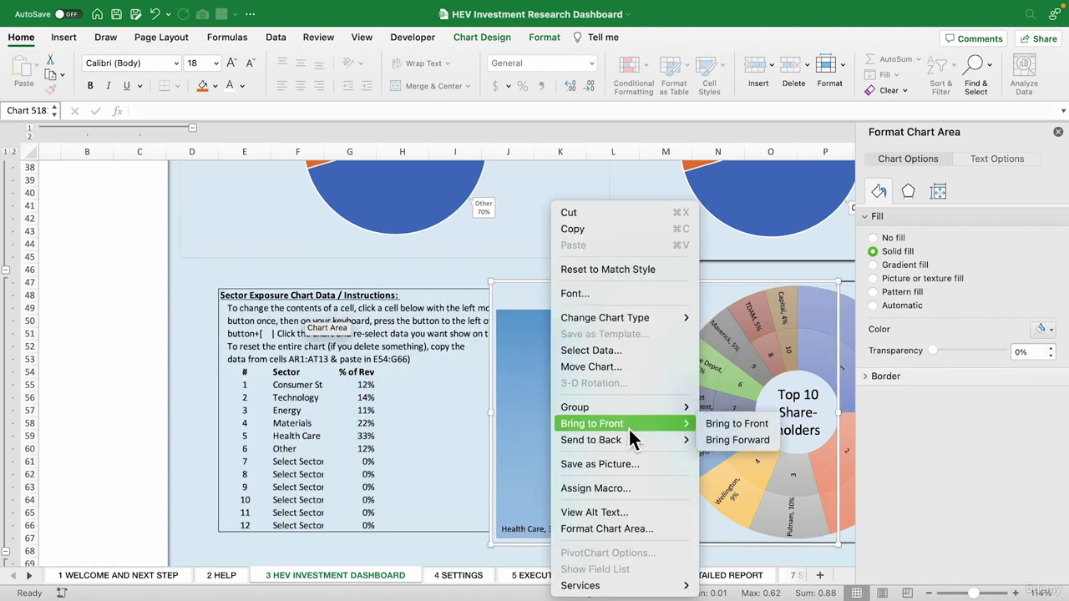
click(718, 424)
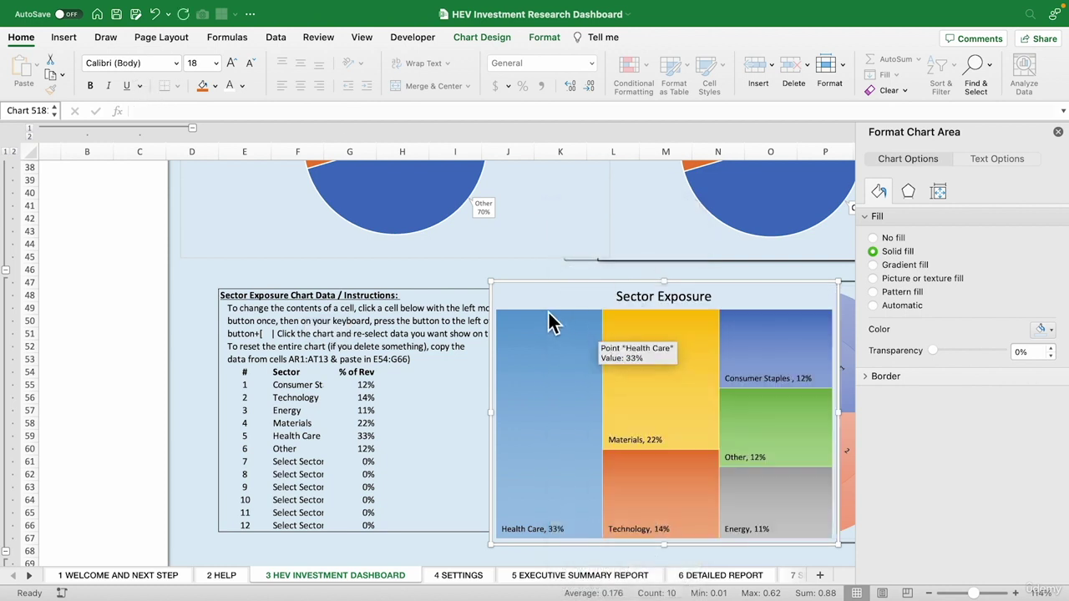
drag(527, 291, 560, 292)
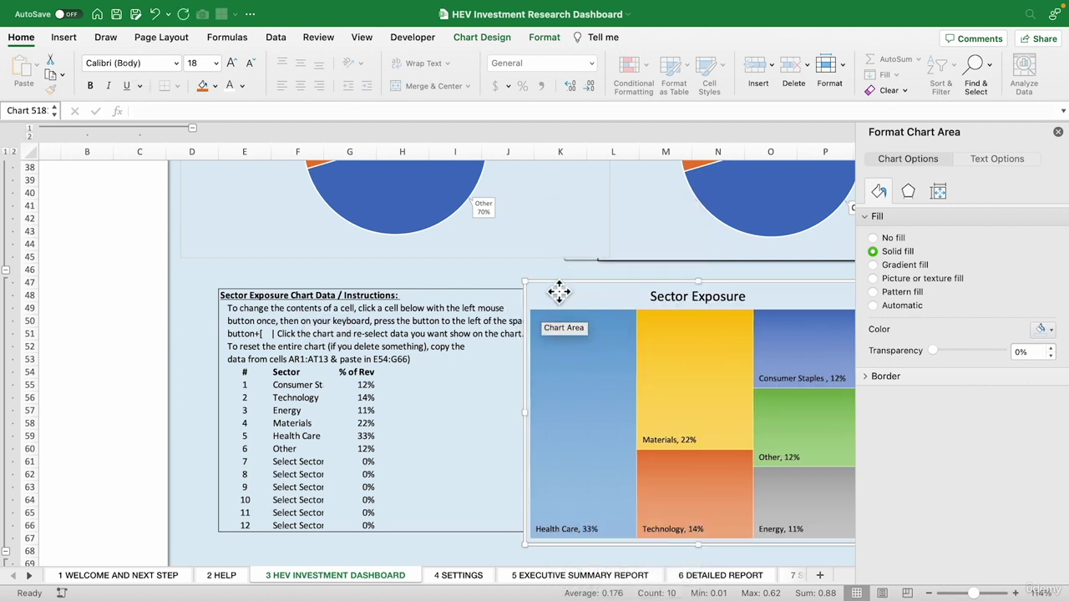
Step: Inspect the original treemap's data series, Materials block and data labels
click(610, 452)
click(678, 418)
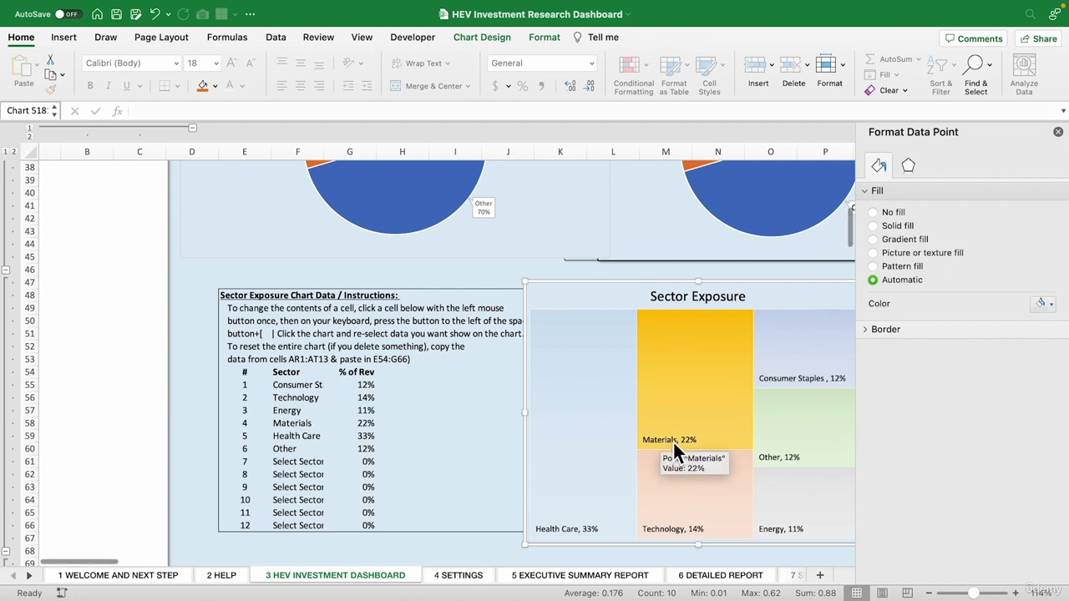
click(659, 424)
click(674, 440)
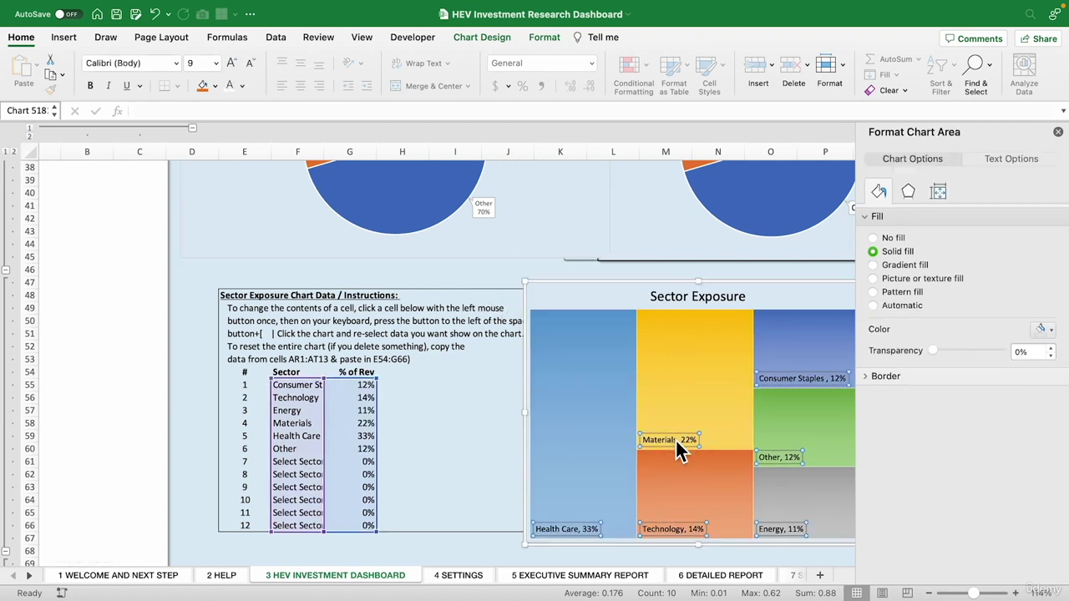
Step: Insert a treemap from the Sector and % of Rev data in F55:G66
click(403, 385)
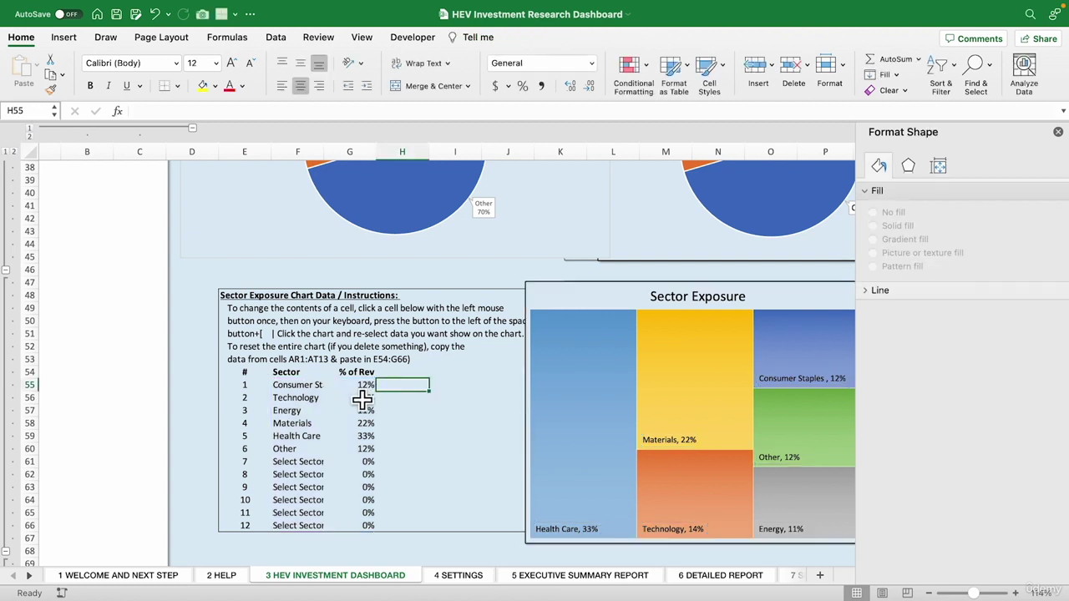
drag(305, 390, 375, 528)
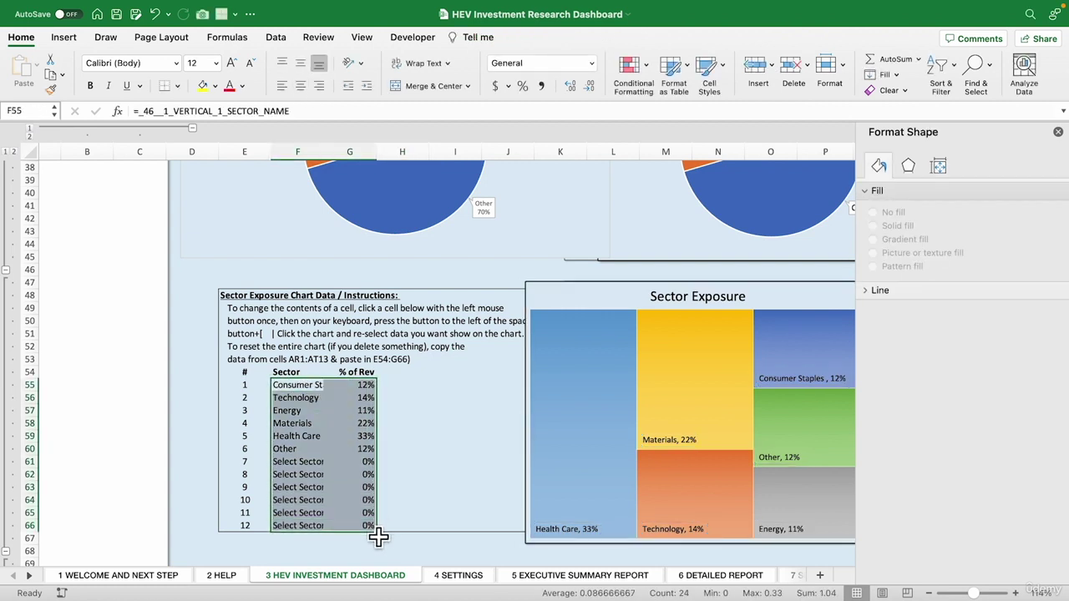
click(72, 44)
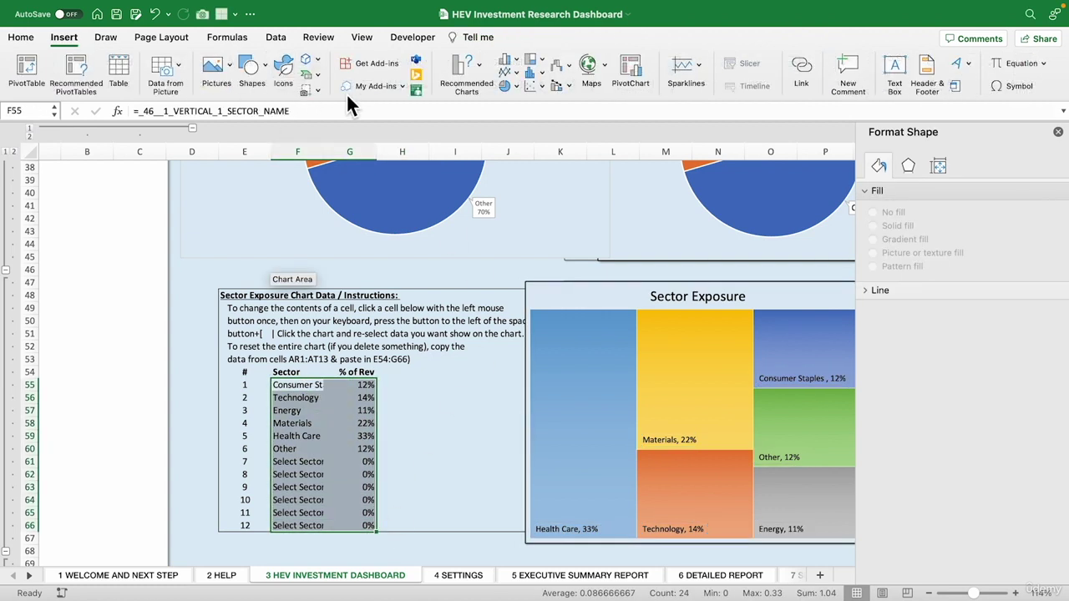
click(542, 60)
click(558, 116)
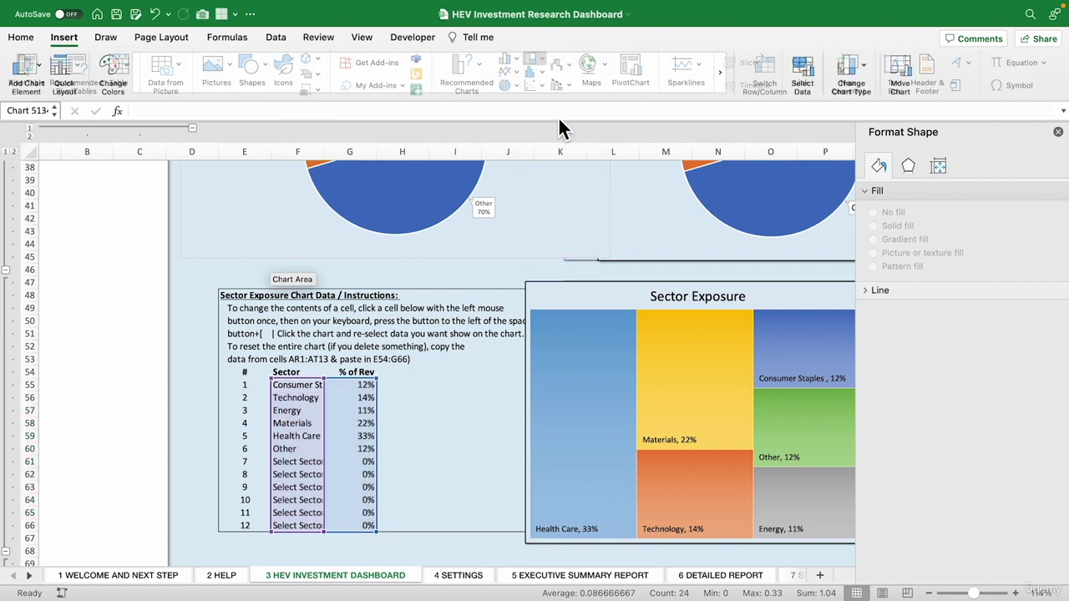
Step: Resize the new treemap, move it left of the original, and delete its legend
drag(565, 442, 675, 539)
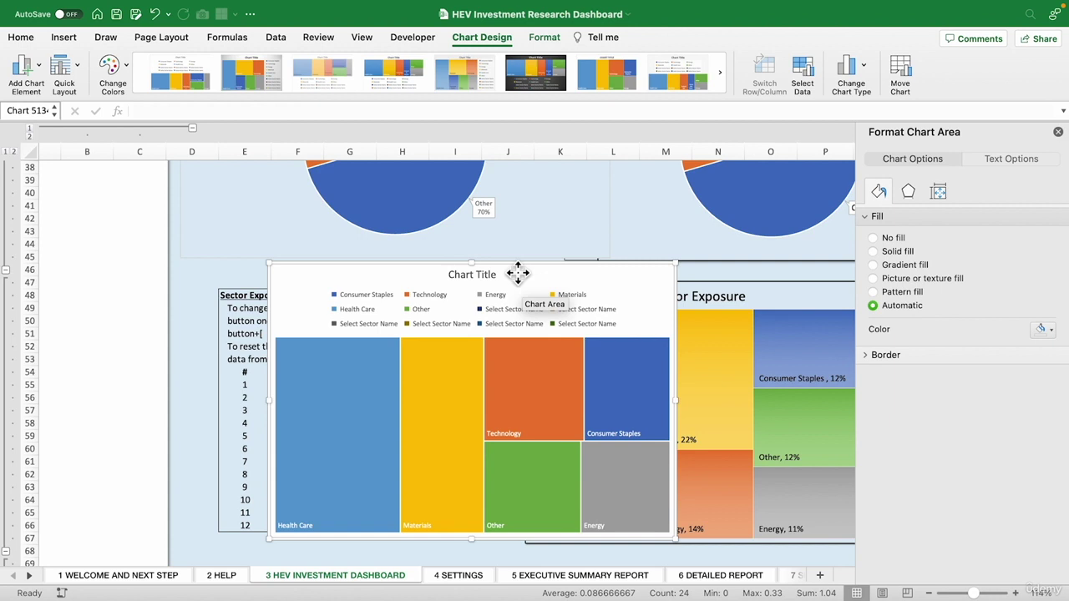
drag(518, 273, 365, 276)
click(301, 322)
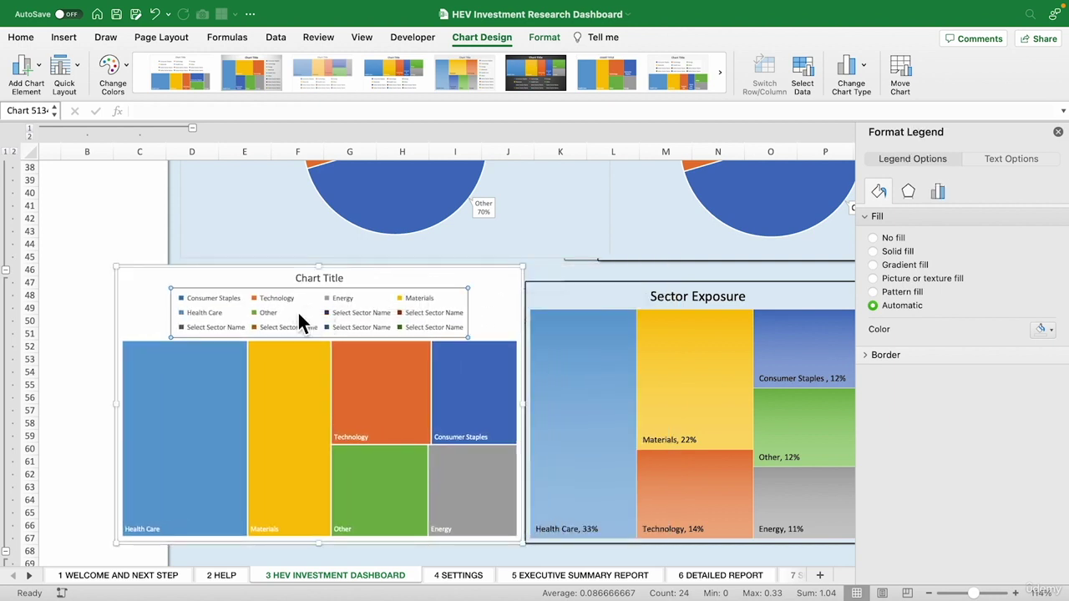
key(Delete)
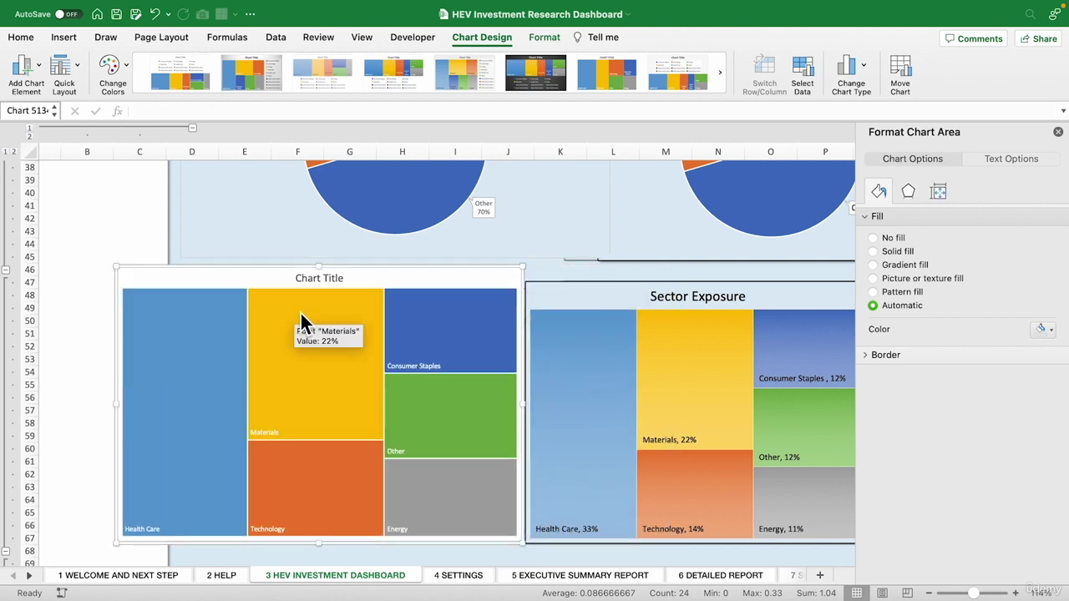
Step: Enlarge the new treemap's title font to 28 pt
click(317, 280)
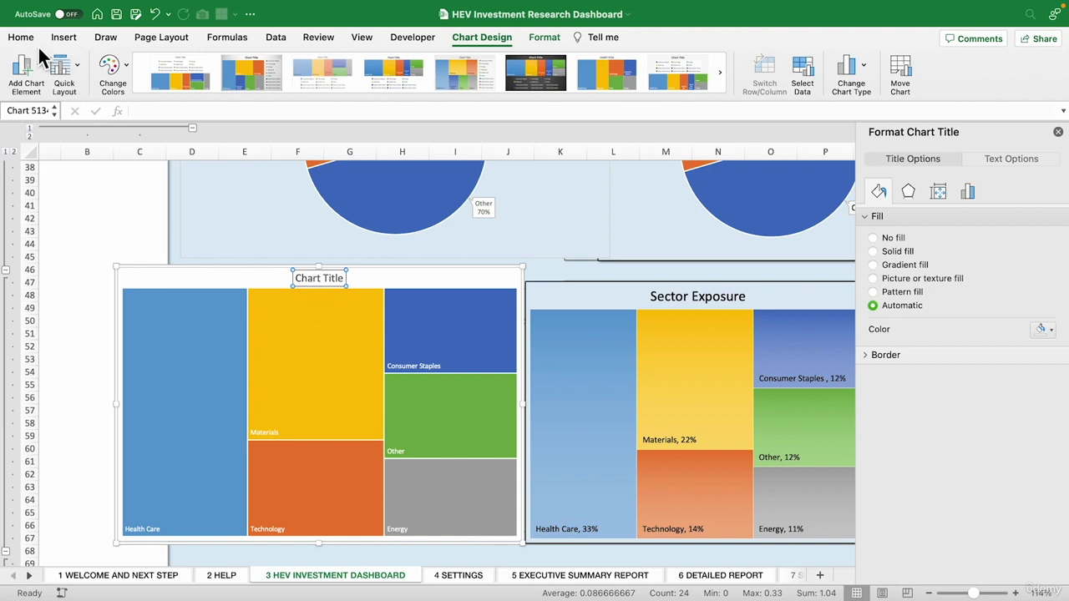
click(21, 37)
click(233, 63)
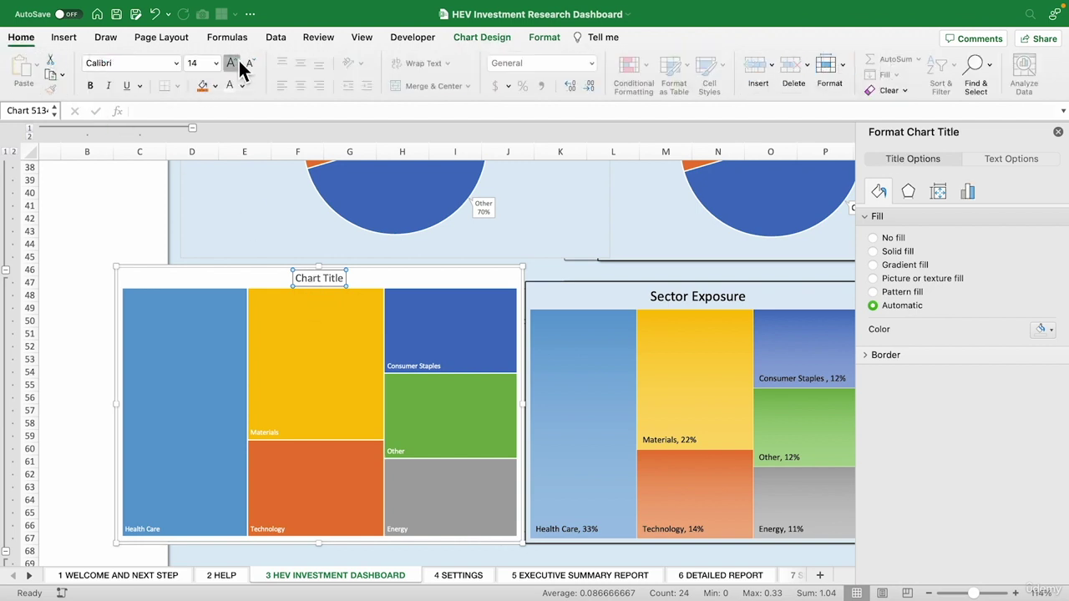
click(232, 63)
click(233, 63)
click(232, 63)
click(232, 64)
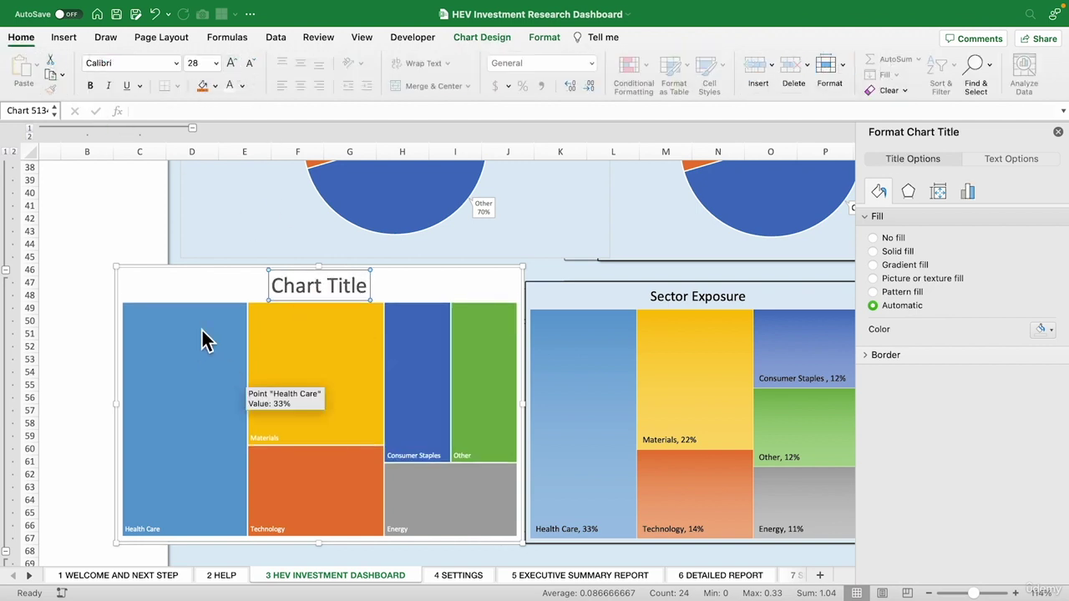
Step: Give the new treemap's chart area a solid light blue fill
click(183, 287)
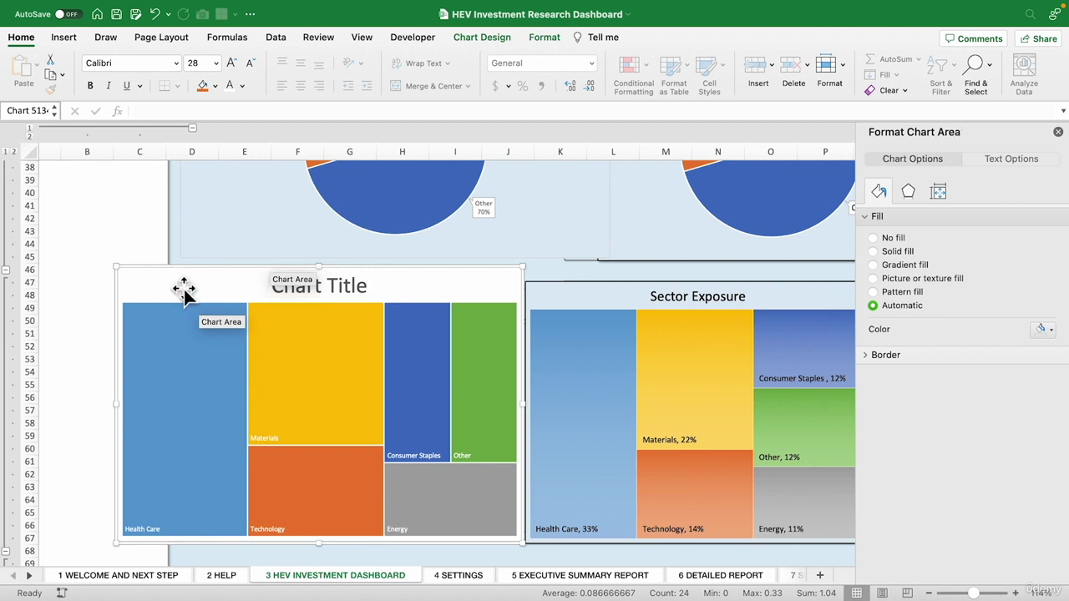
right_click(183, 287)
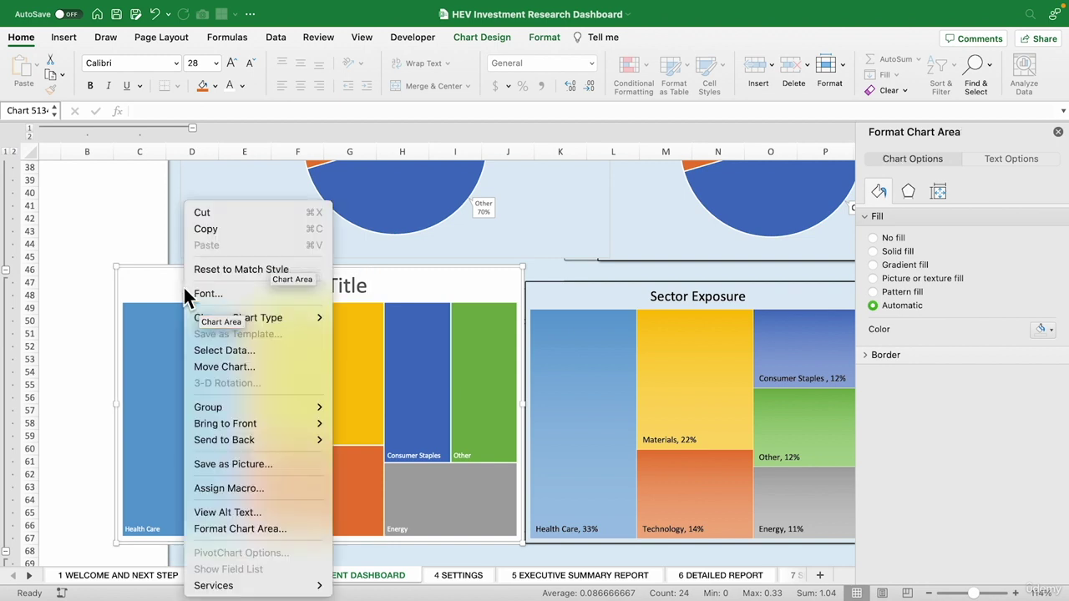
click(237, 529)
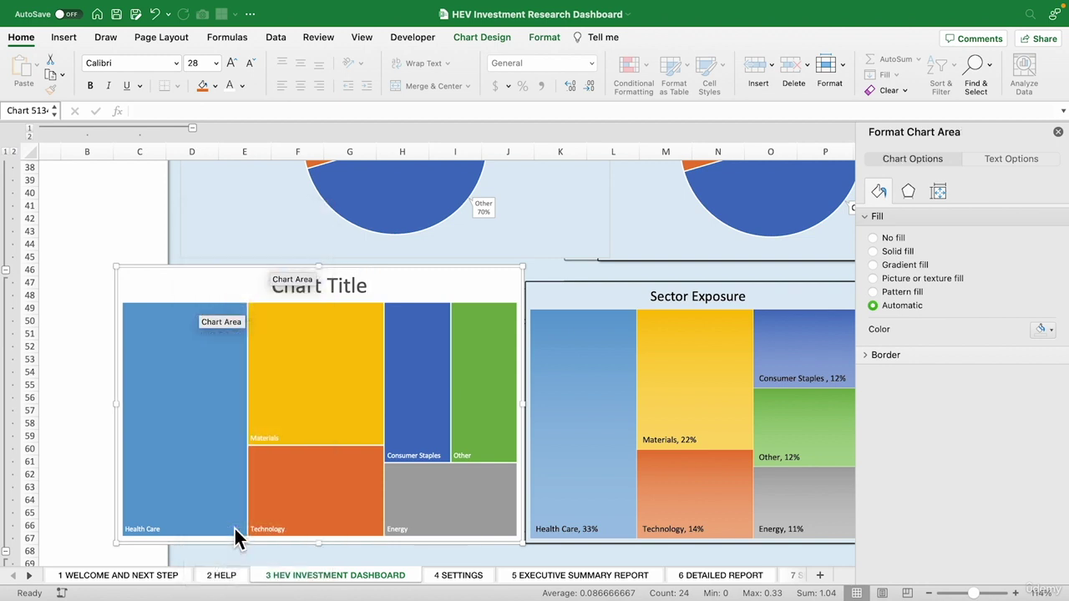
click(1044, 330)
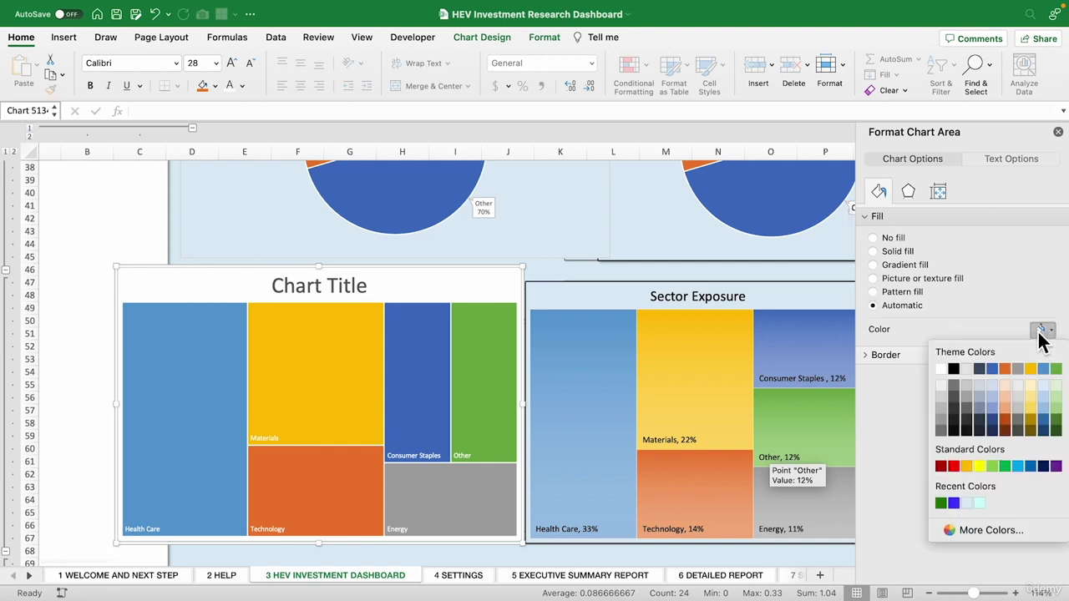
click(1044, 390)
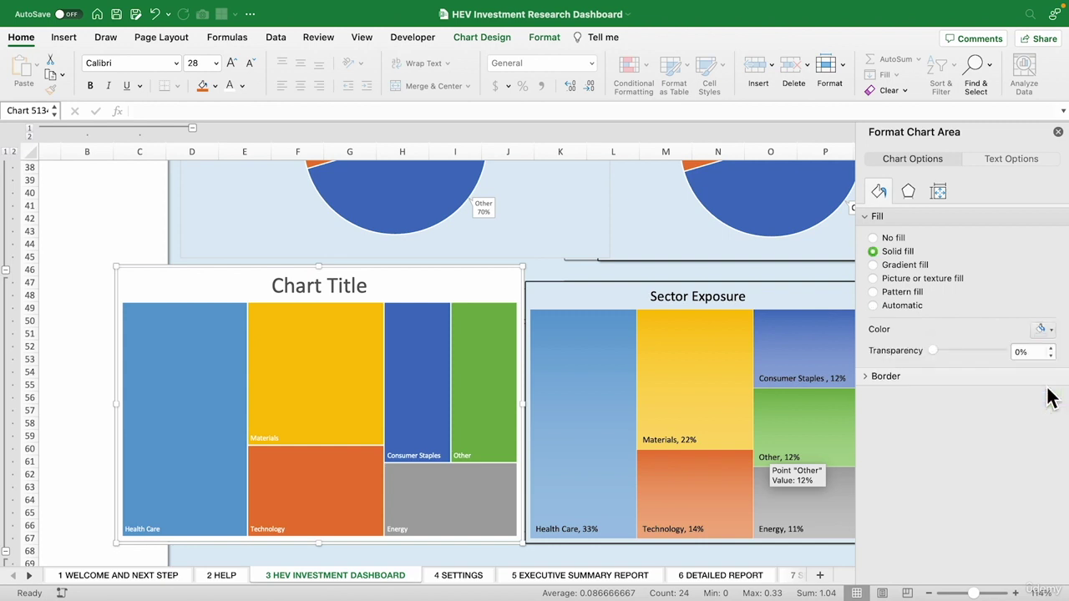
Step: Add percentages to the treemap labels, enlarge them, and make them black
click(142, 529)
right_click(143, 531)
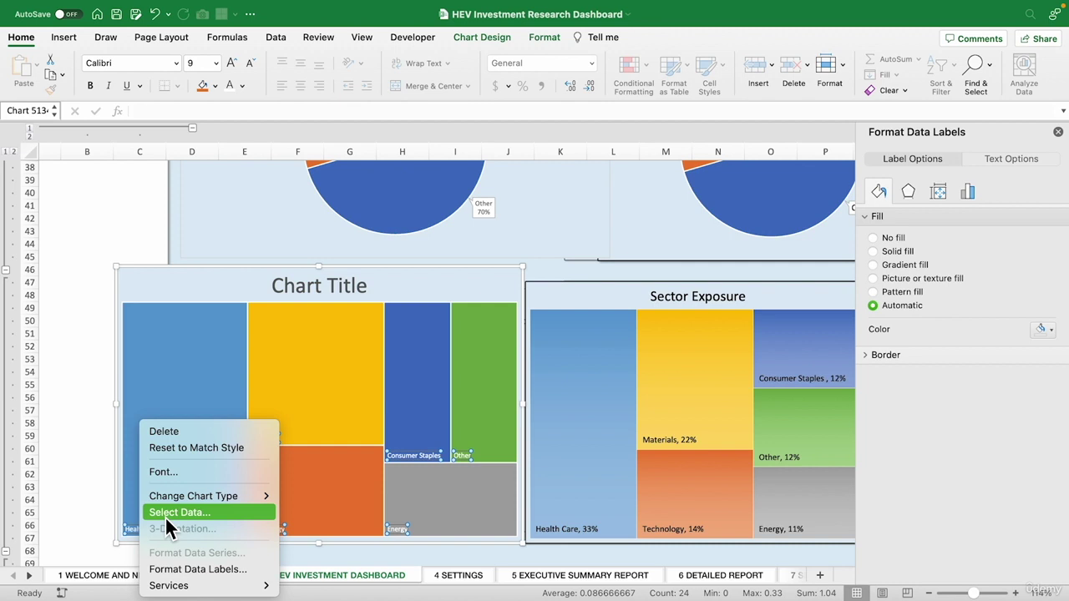
click(209, 571)
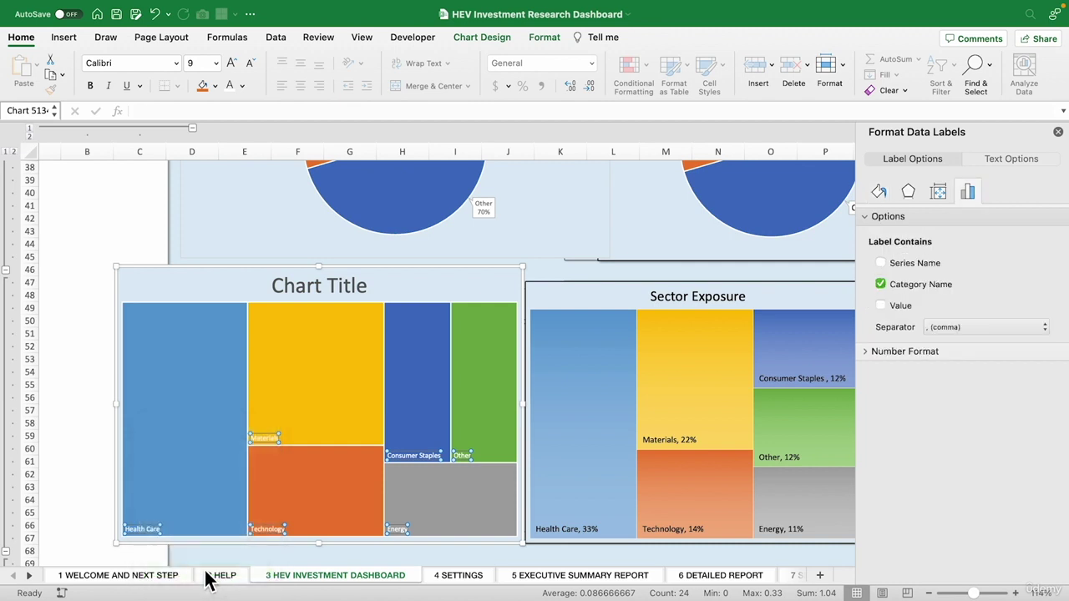
click(880, 305)
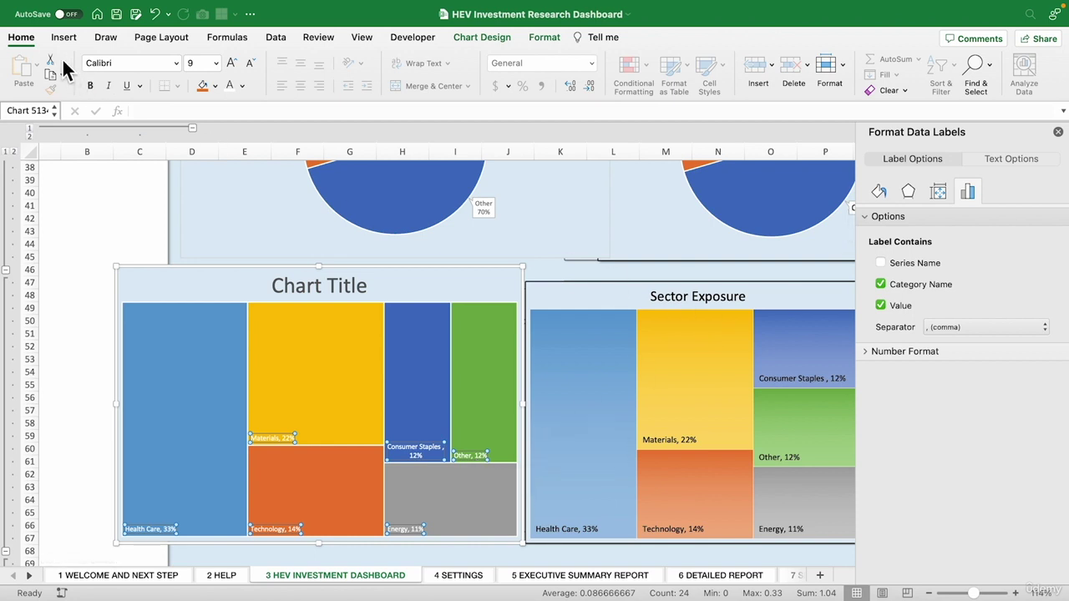
click(234, 65)
click(234, 65)
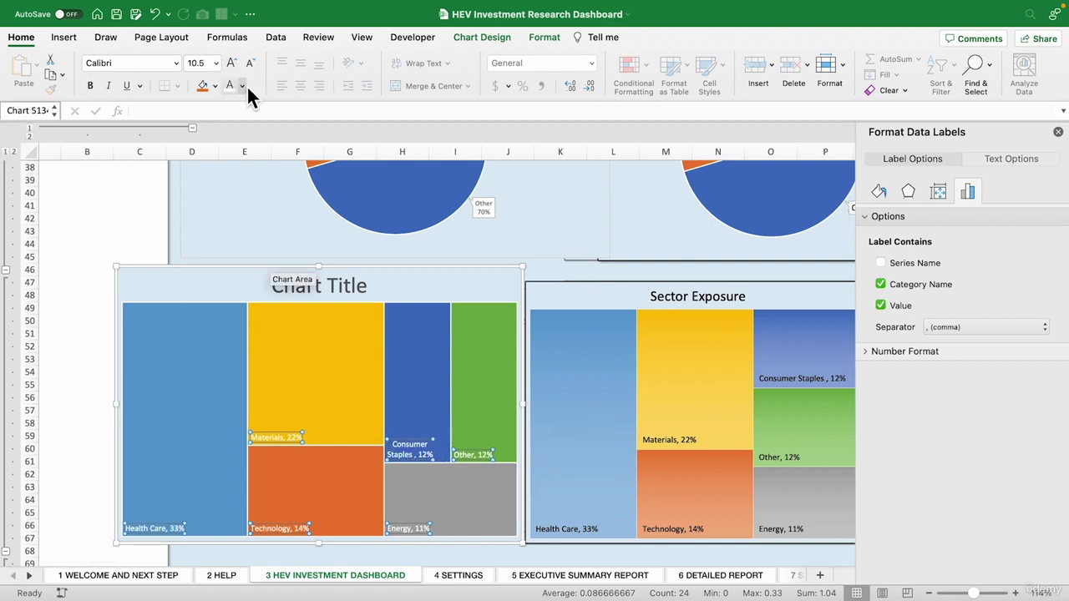
click(243, 86)
click(247, 150)
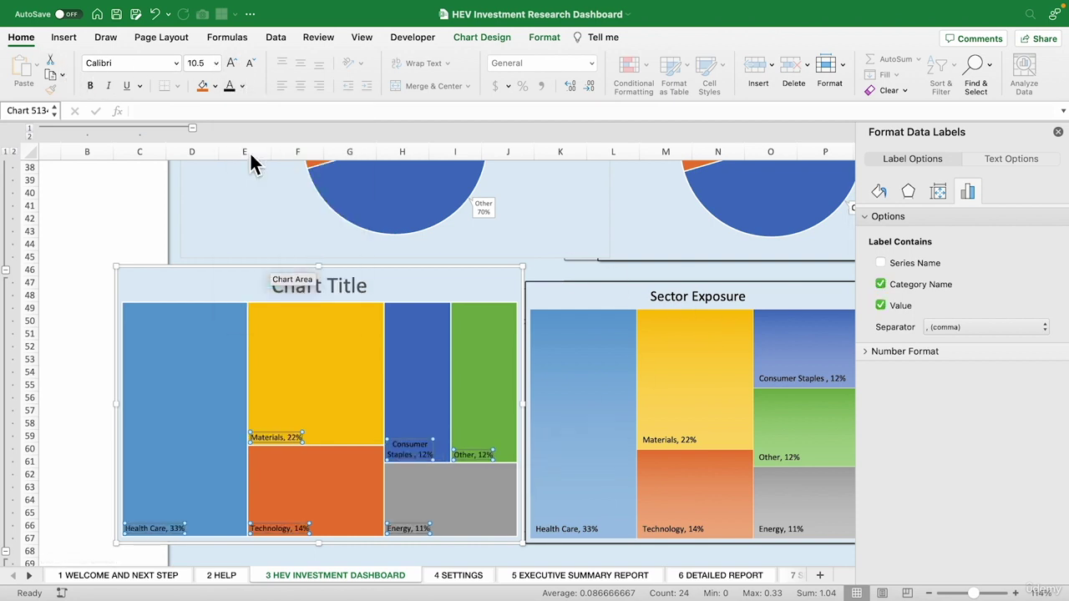
Step: Apply the lighter pastel chart style to the new treemap and delete its legend
click(335, 370)
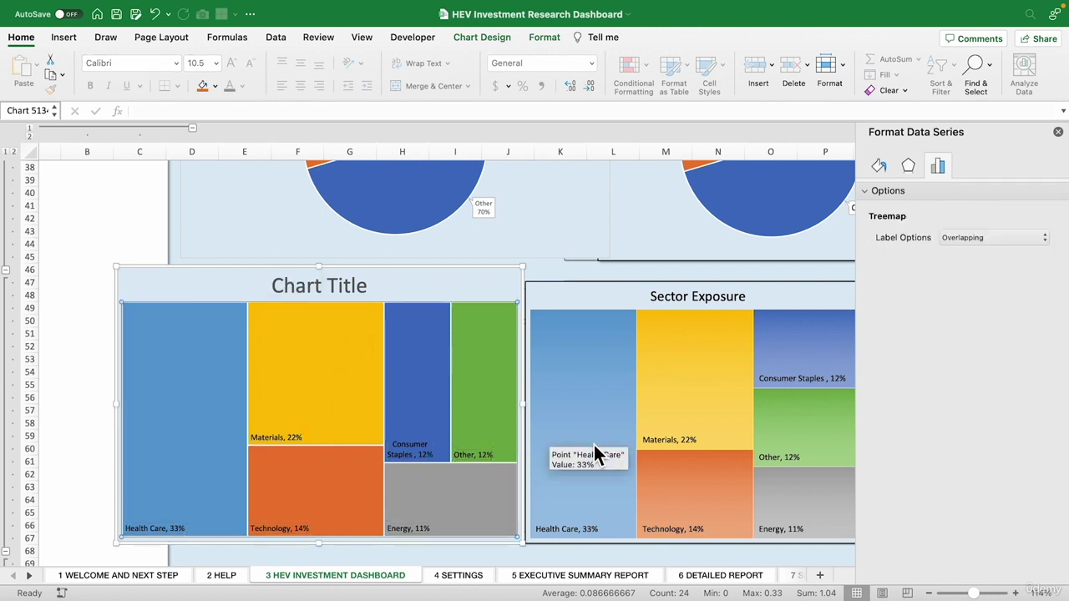
click(209, 402)
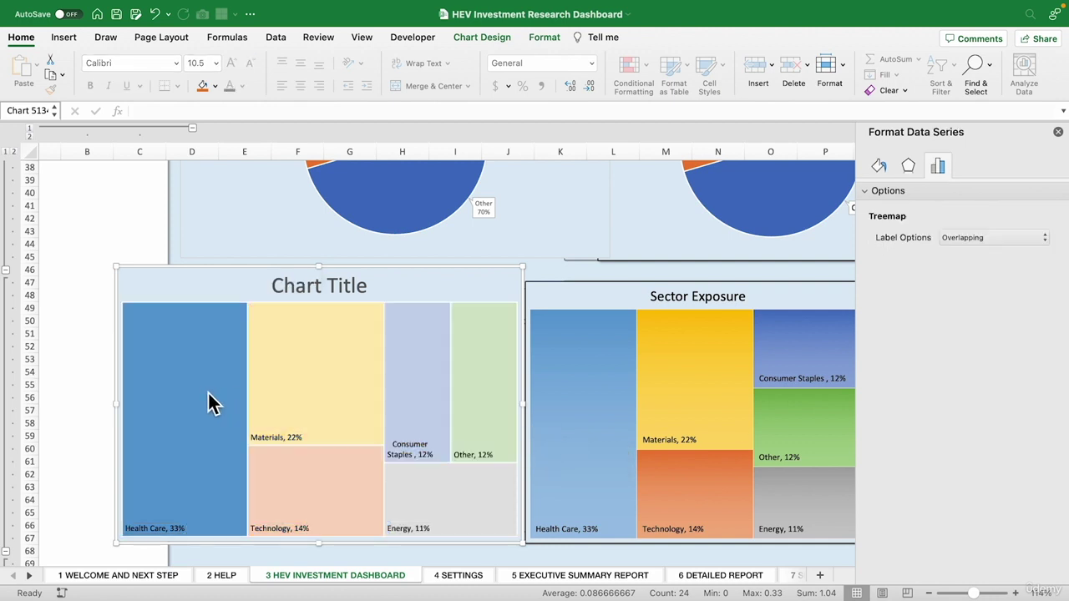
click(611, 258)
click(349, 386)
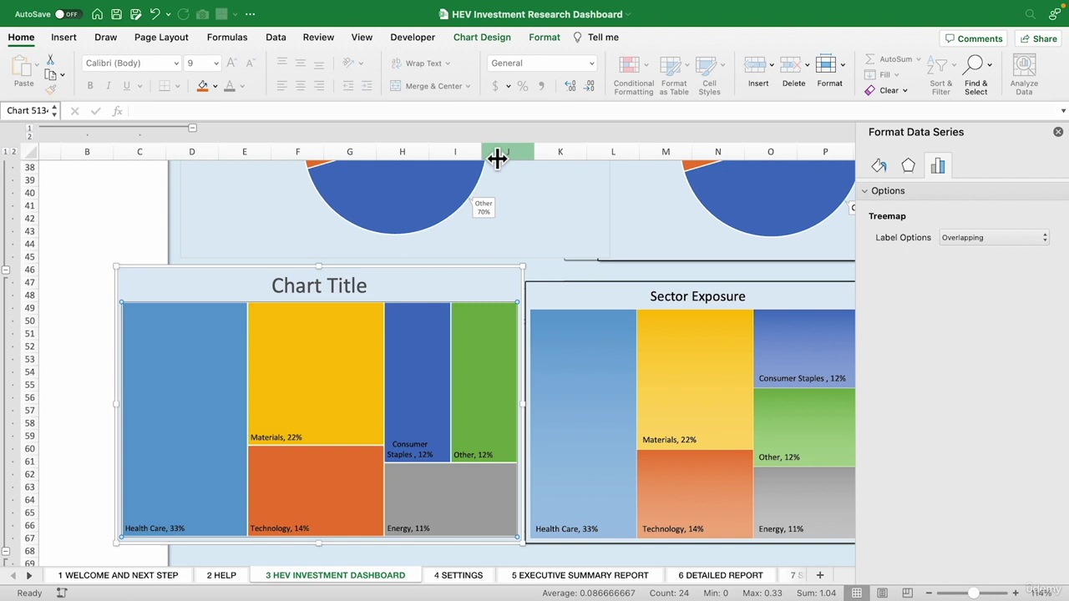
click(495, 38)
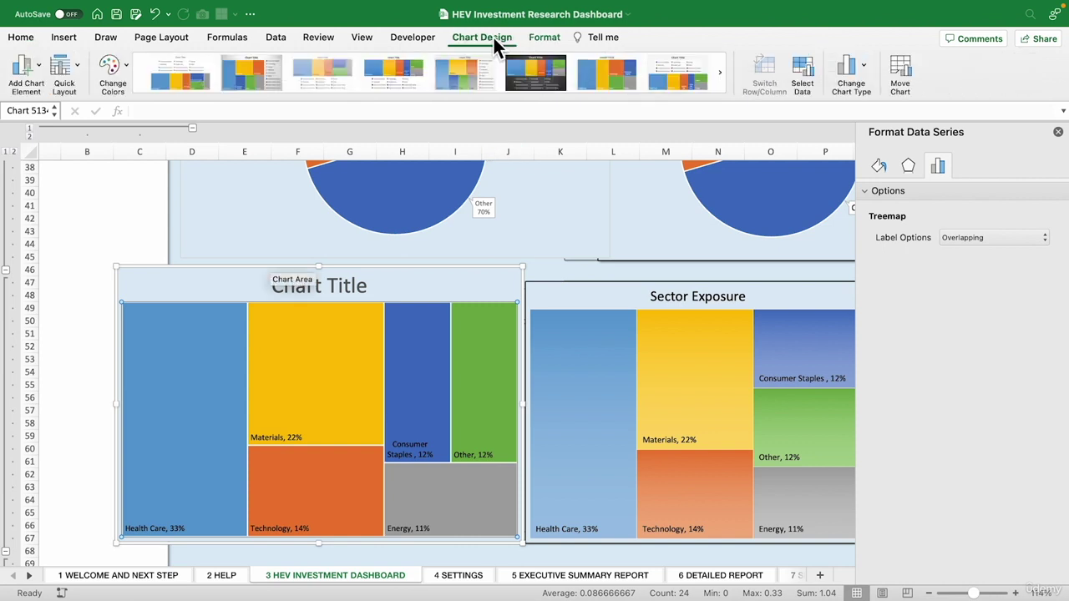
click(328, 71)
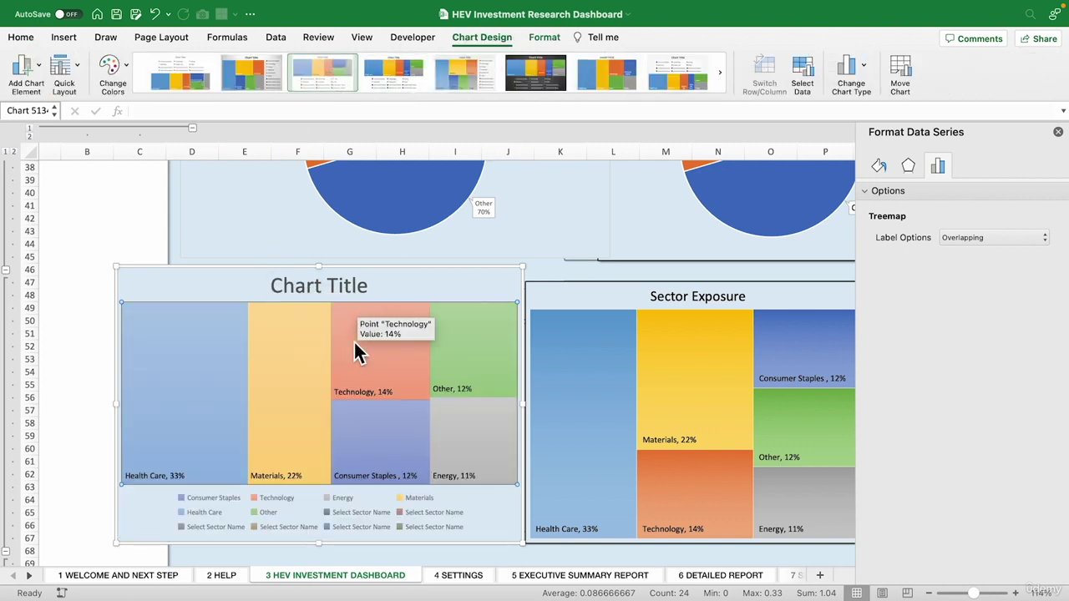
click(350, 532)
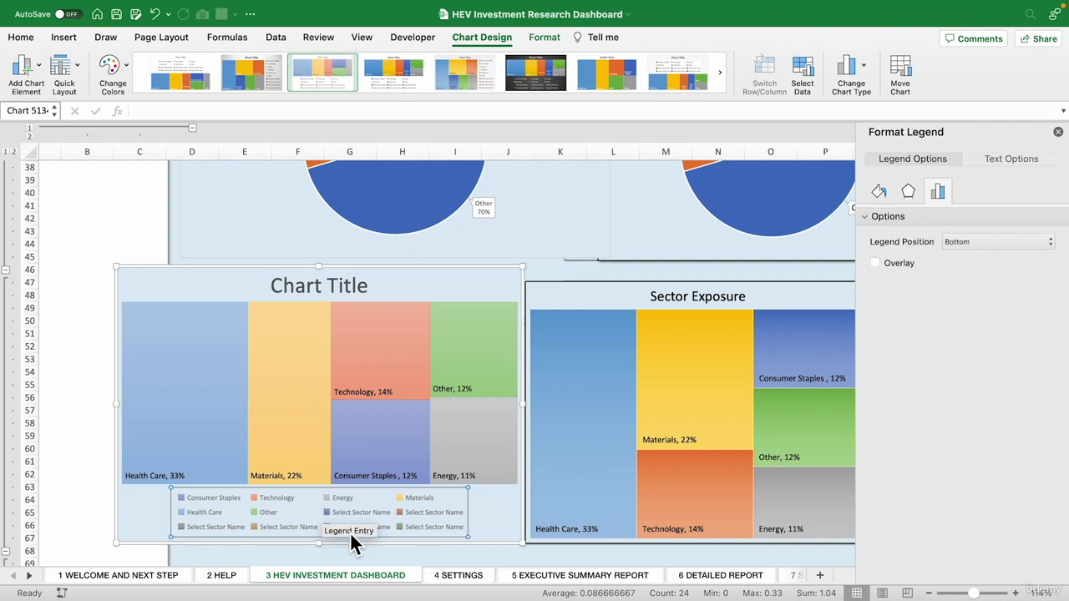
key(Delete)
Step: Bring the TAM and Growth of TAM chart to the front and drag it right to expose its data table
scroll(478, 501, down, 10)
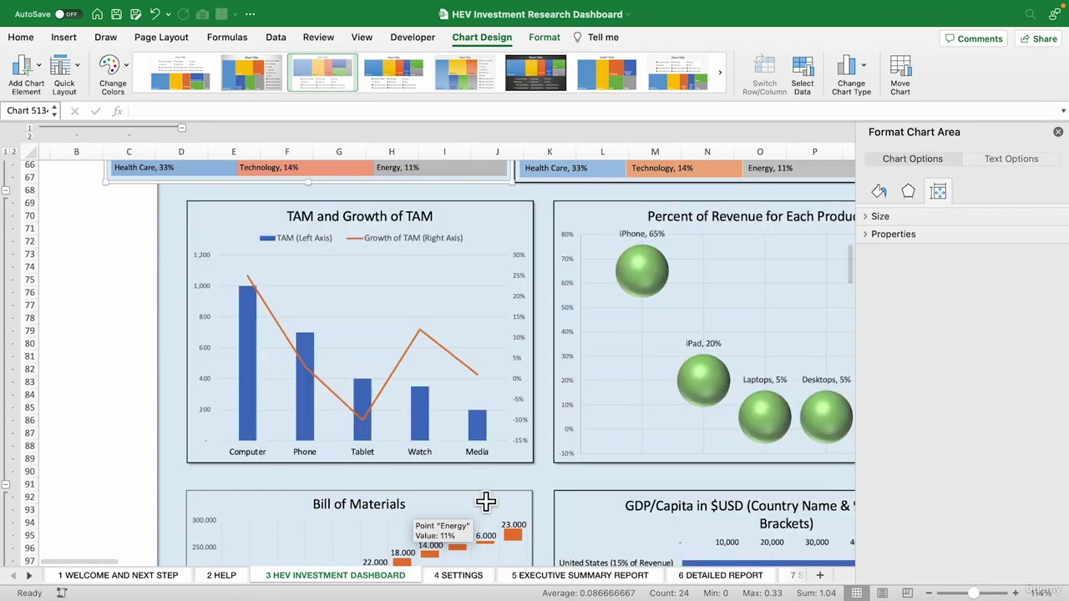
click(259, 205)
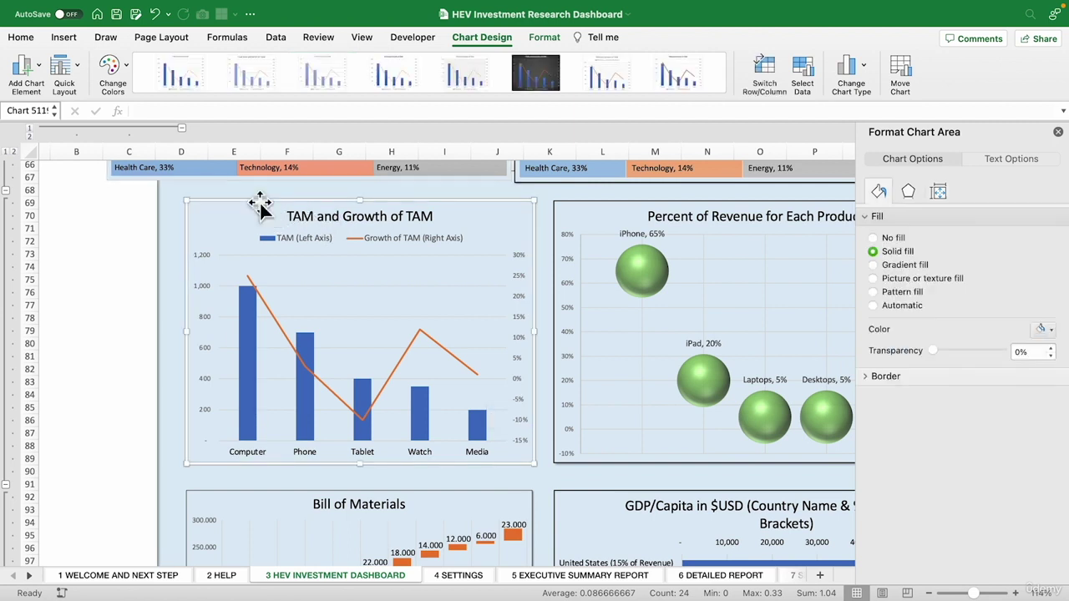
right_click(259, 202)
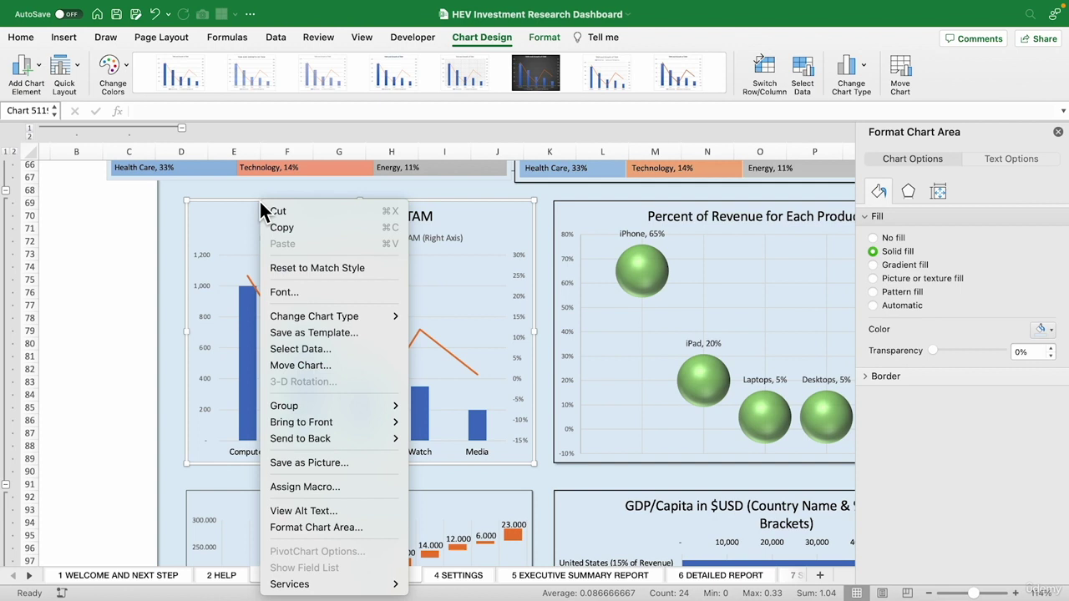
mouse_move(325, 440)
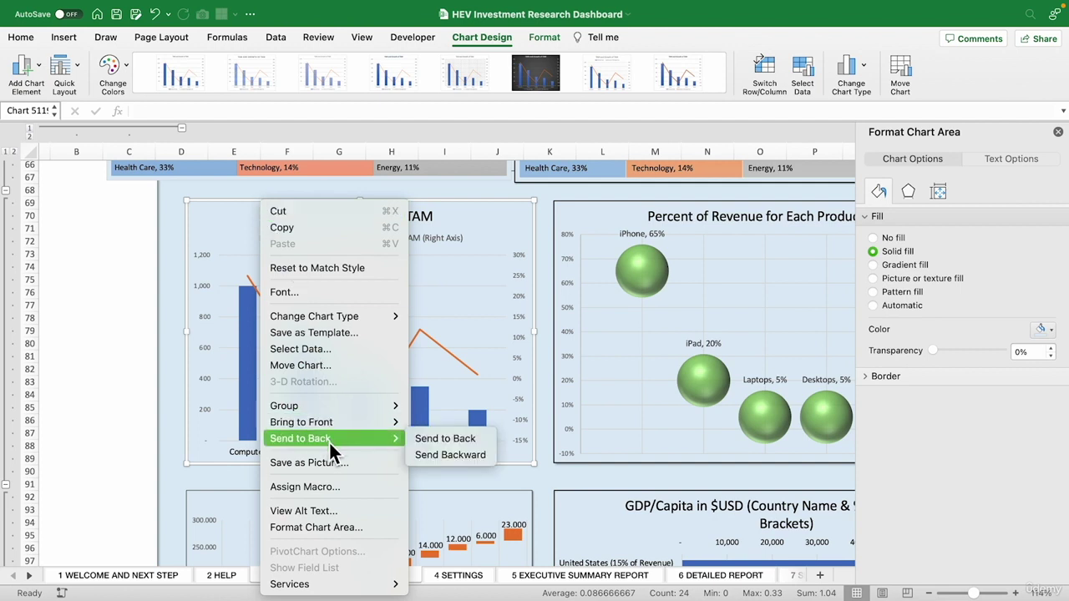
mouse_move(332, 420)
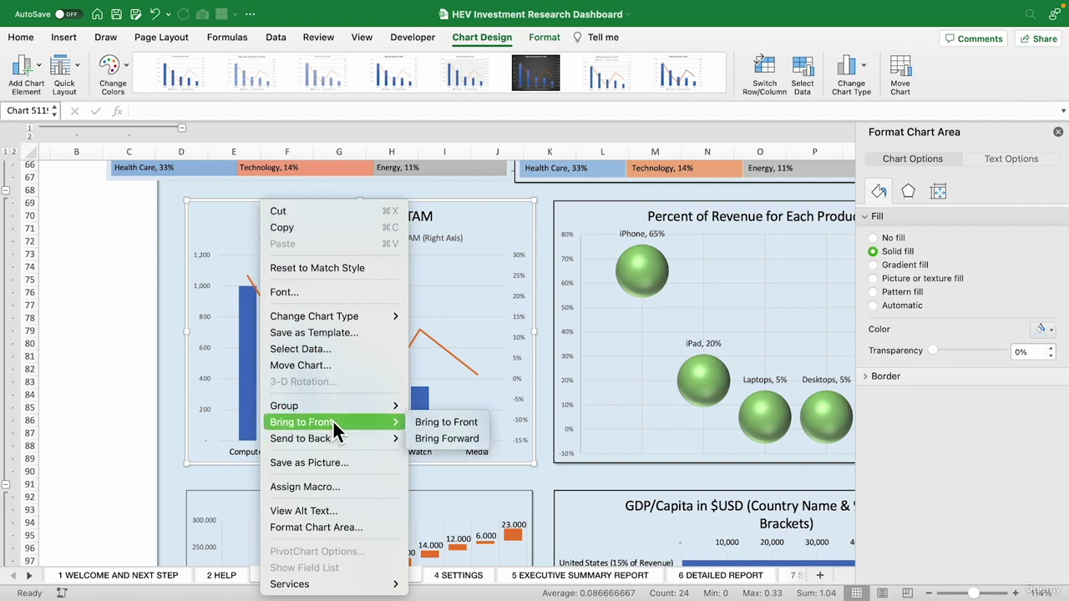
click(435, 422)
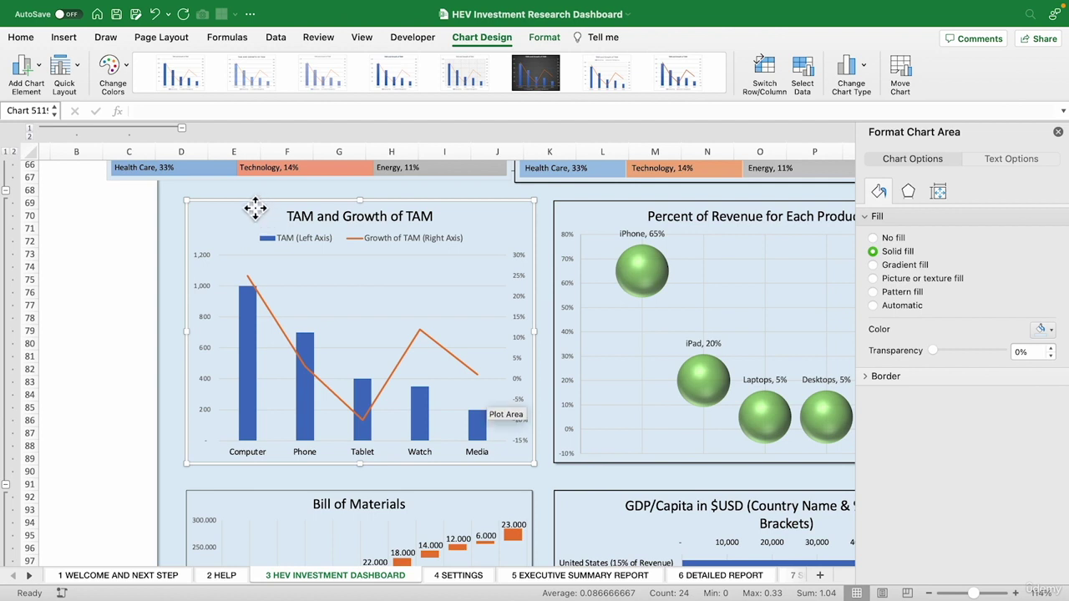
drag(251, 210, 615, 213)
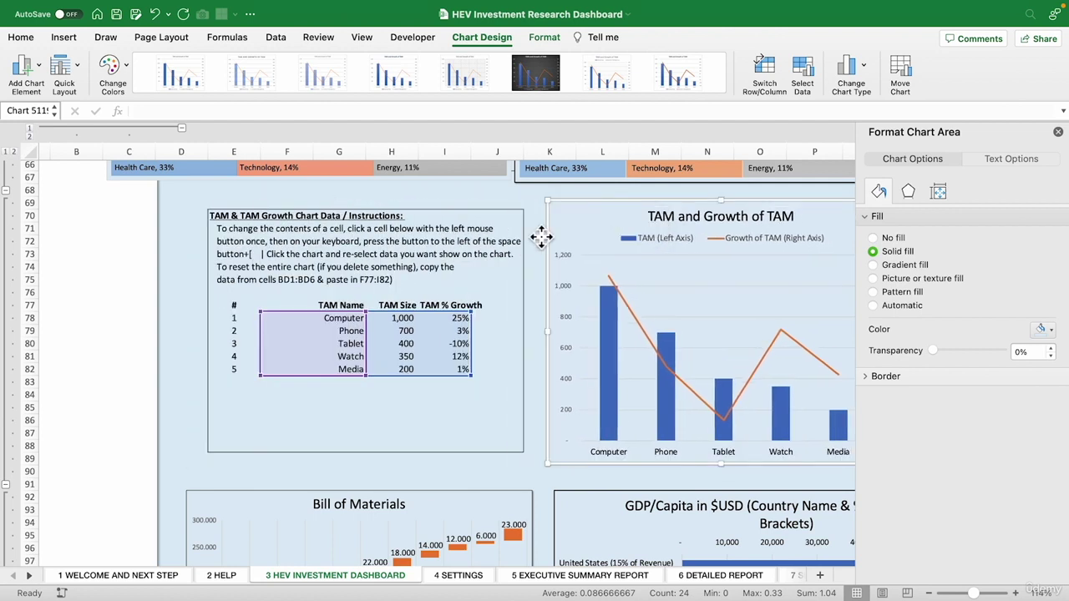
click(197, 293)
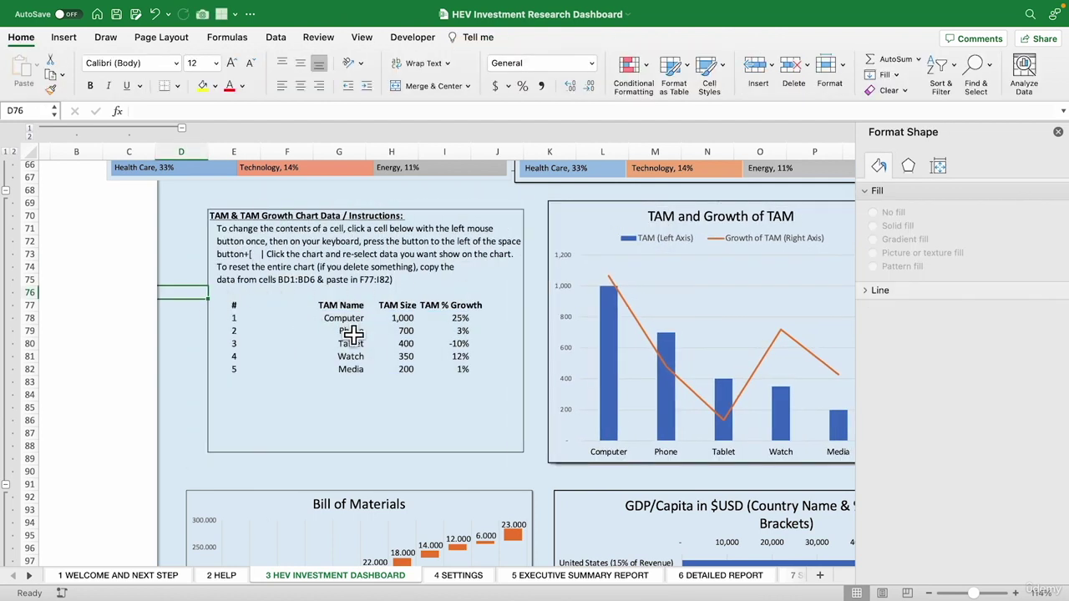
Step: Insert the recommended clustered column-line combo chart from F78:I82 and nudge it slightly left
drag(351, 319, 462, 373)
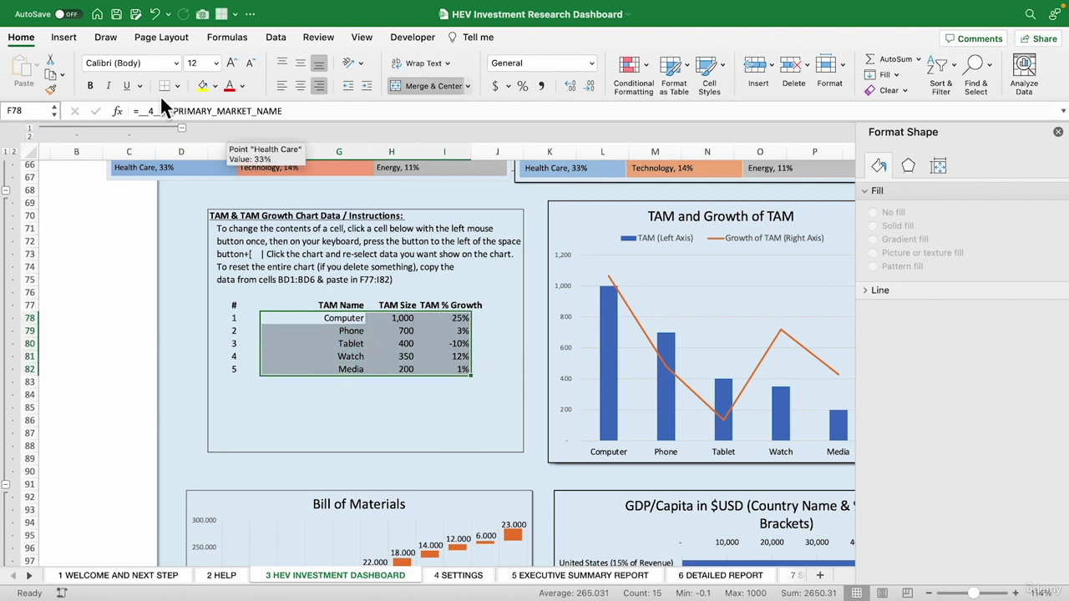
click(67, 40)
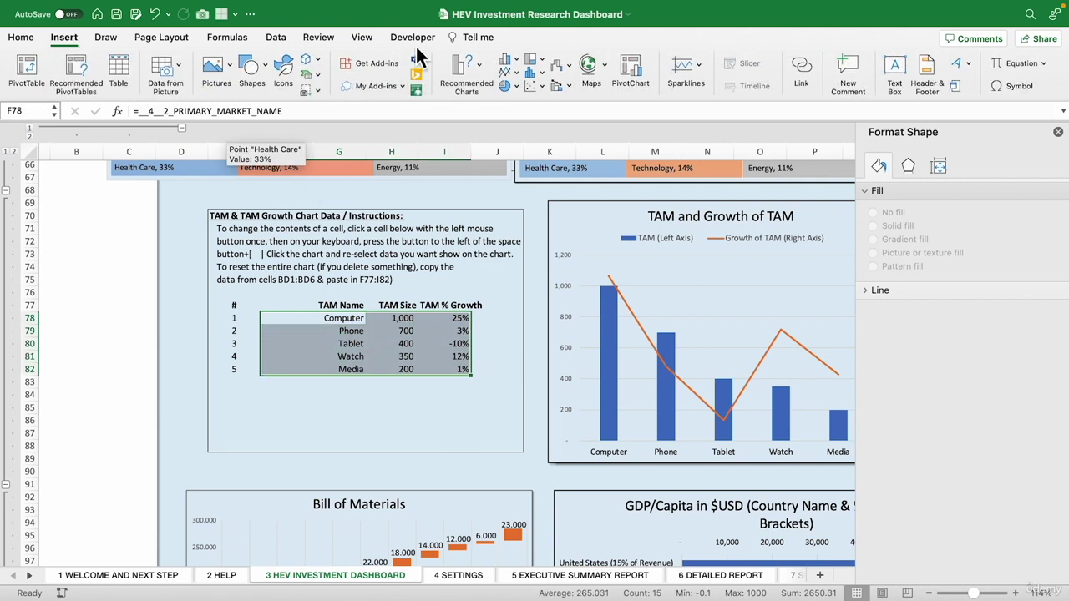
click(473, 65)
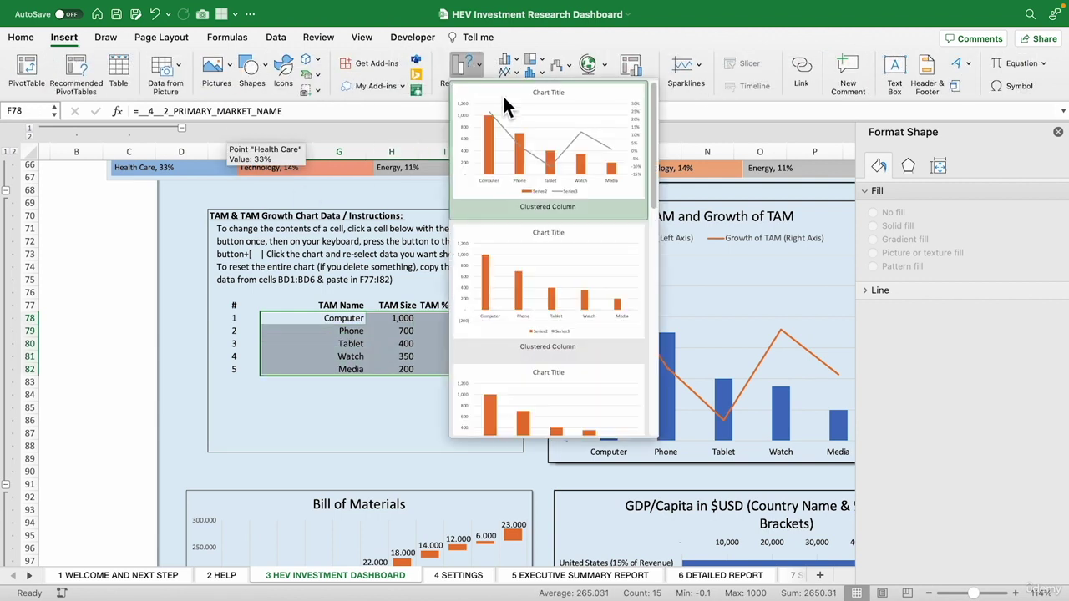
click(543, 150)
click(501, 315)
drag(489, 289, 438, 289)
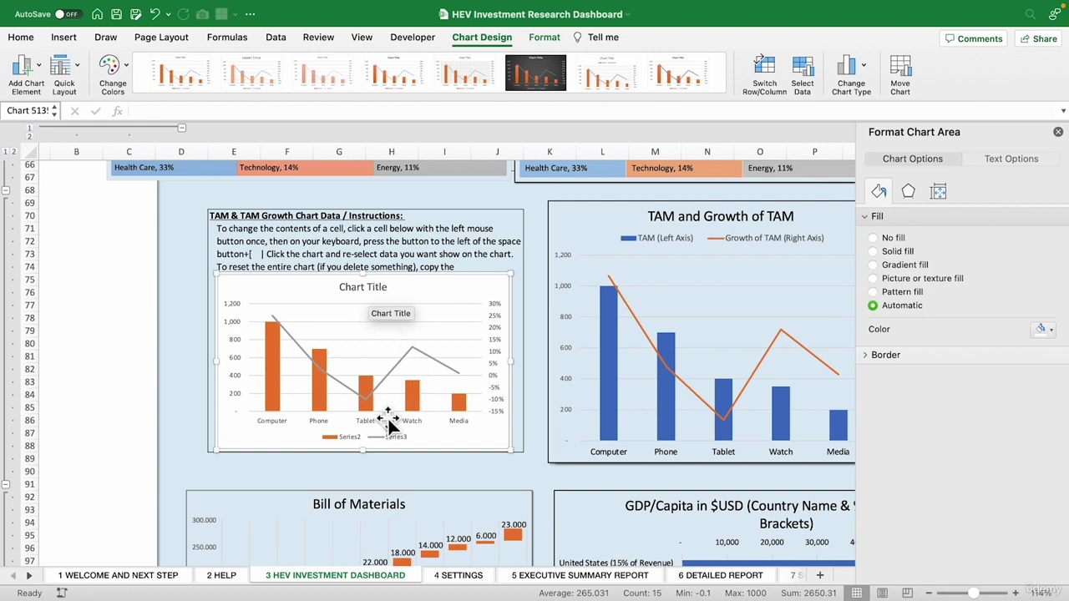
Step: Place the new combo chart's legend at the top of the chart
click(341, 442)
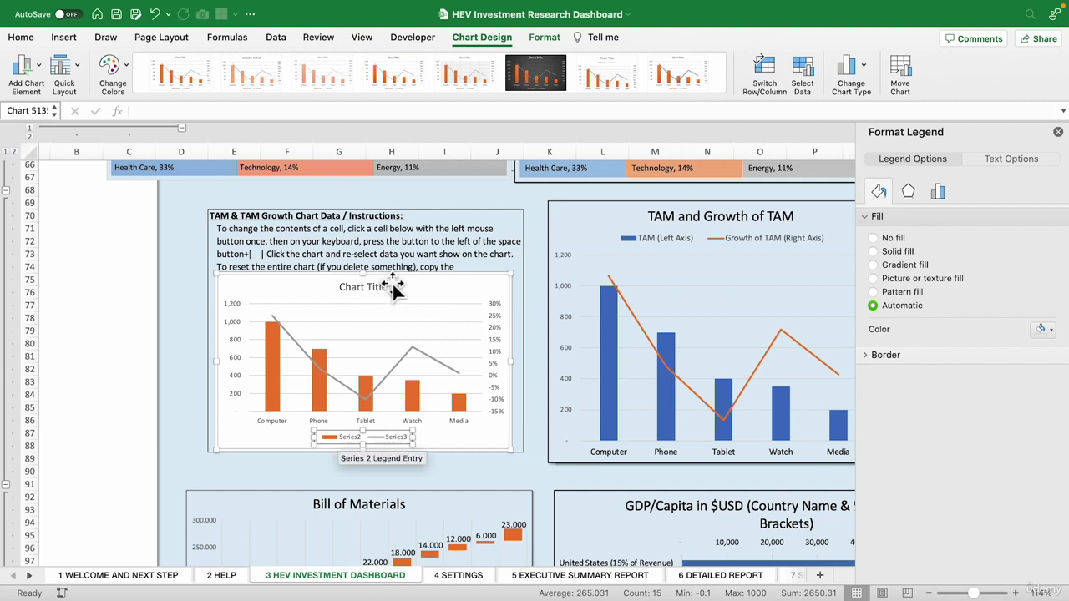
drag(381, 274, 400, 303)
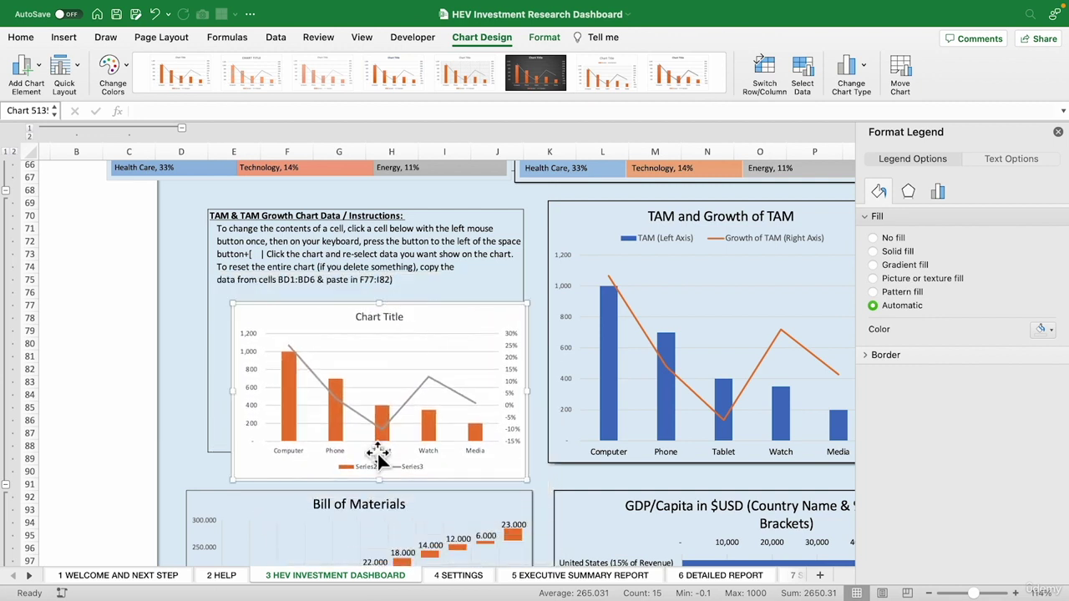
click(376, 470)
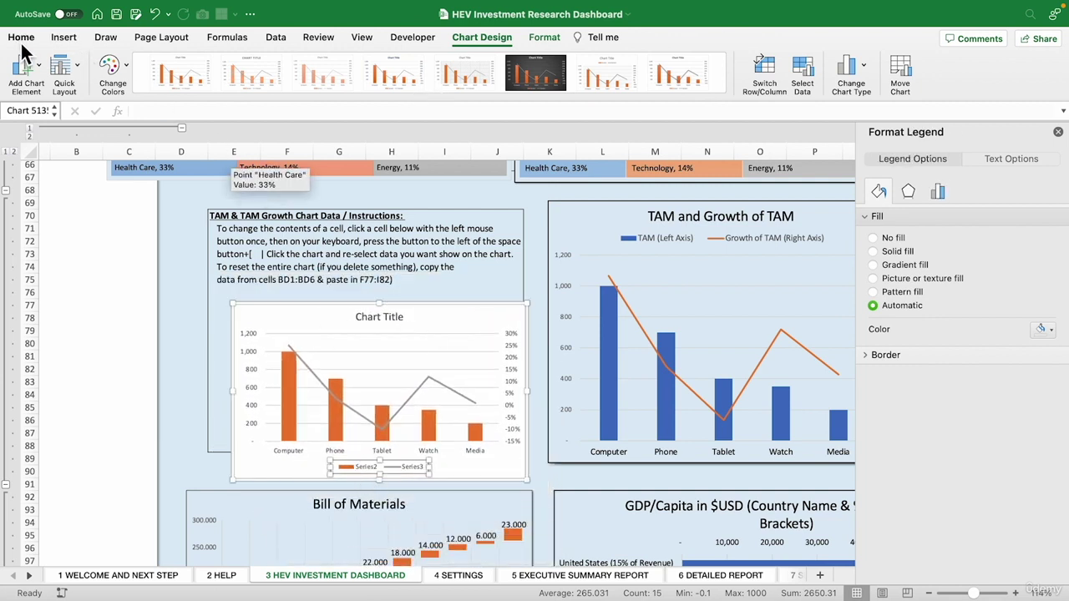
click(33, 90)
mouse_move(66, 107)
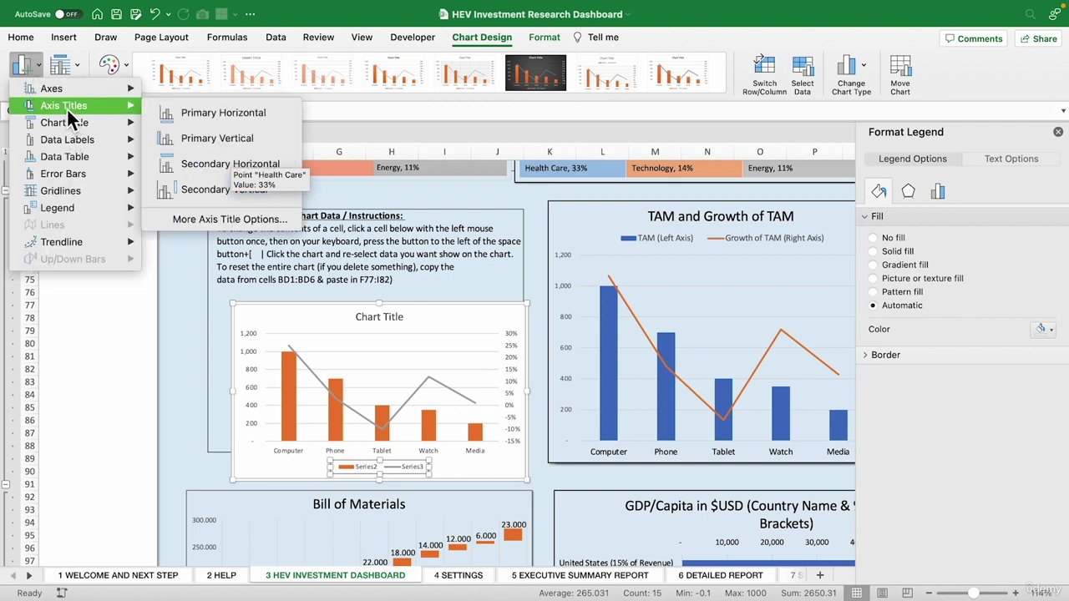
mouse_move(61, 209)
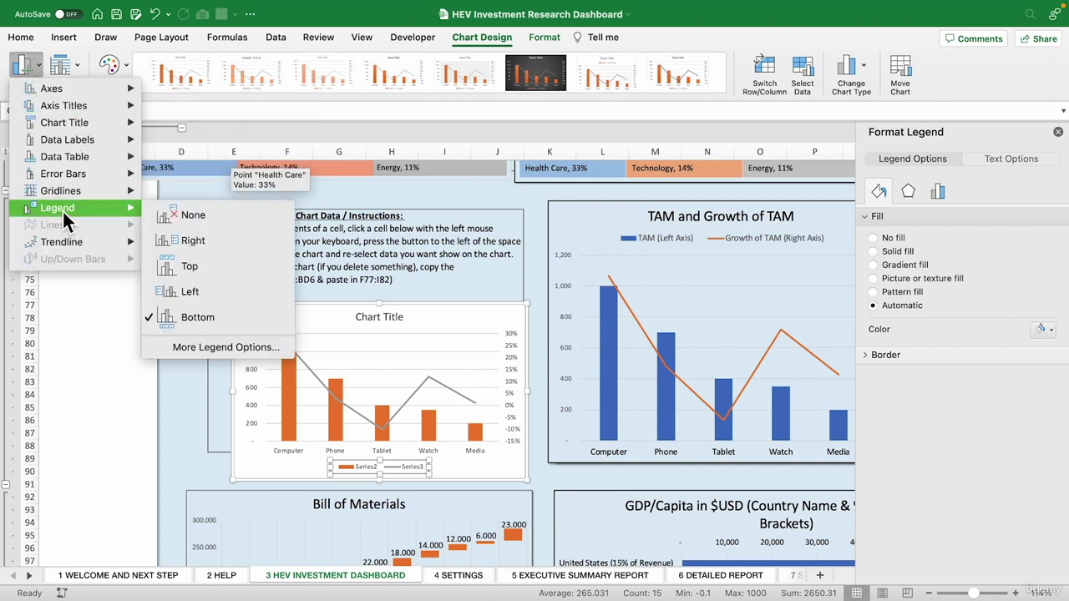
click(194, 268)
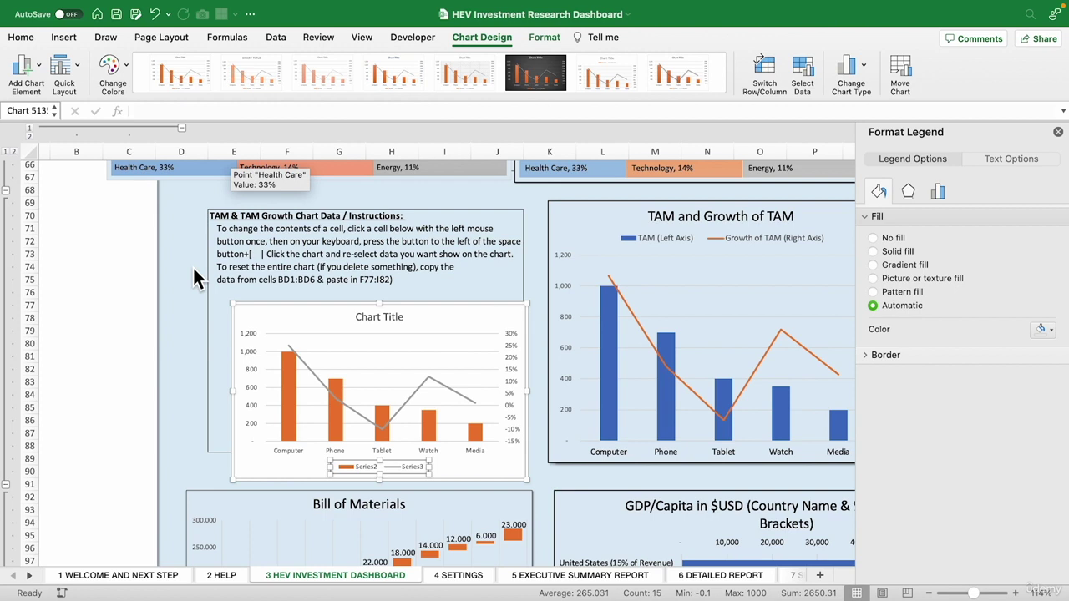
Step: Fill the chart area with a light solid colour and move the chart up-left over the instructions box
click(294, 332)
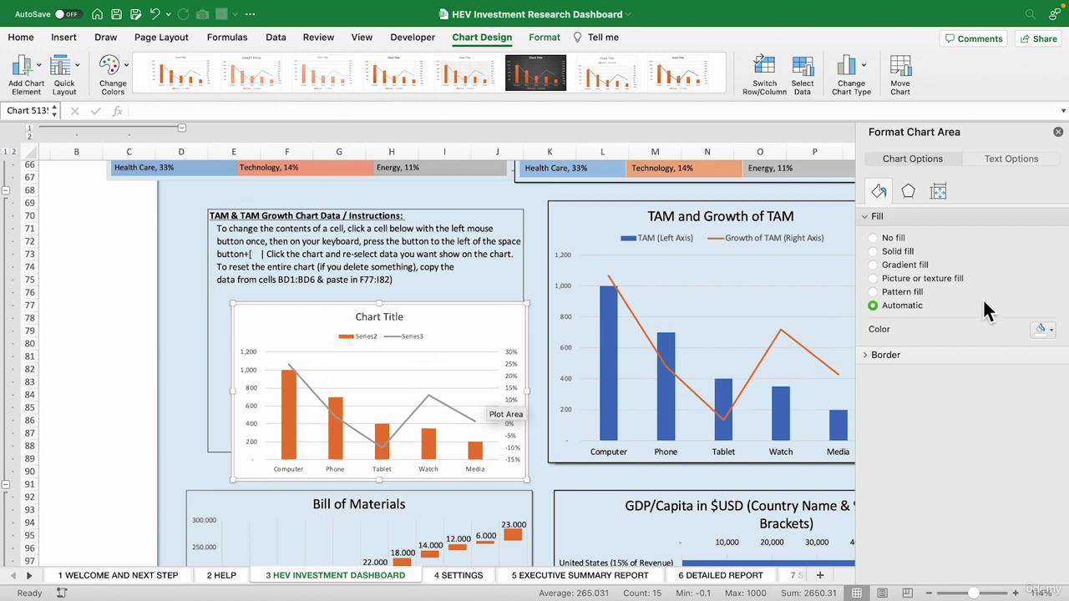
click(1051, 331)
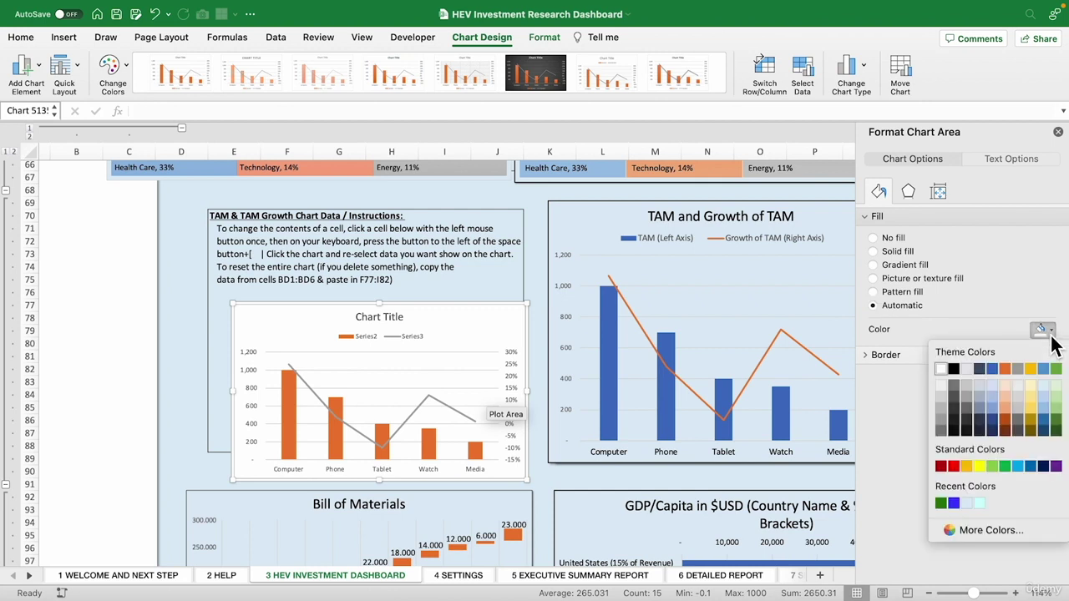
click(1038, 386)
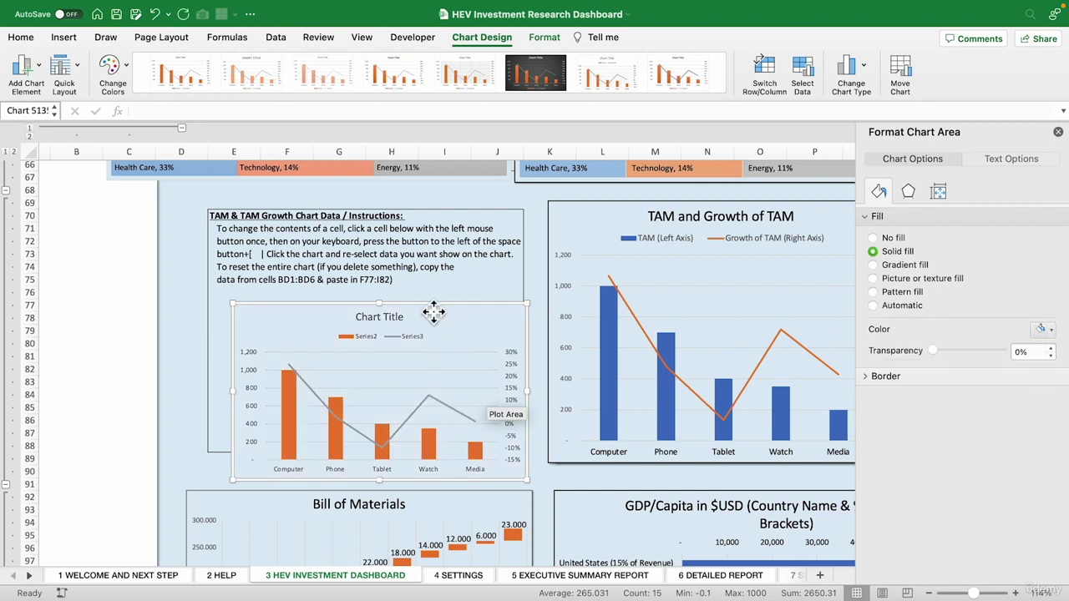
drag(433, 312, 342, 279)
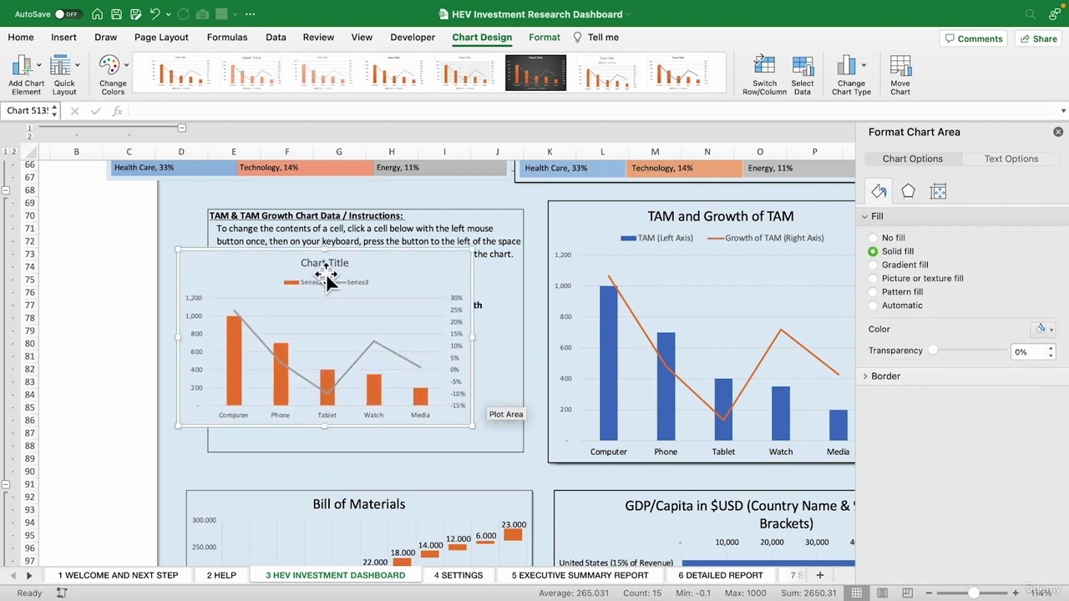
Step: Open Format Data Series for the grey Series3 growth line, plotted on the secondary axis
click(346, 377)
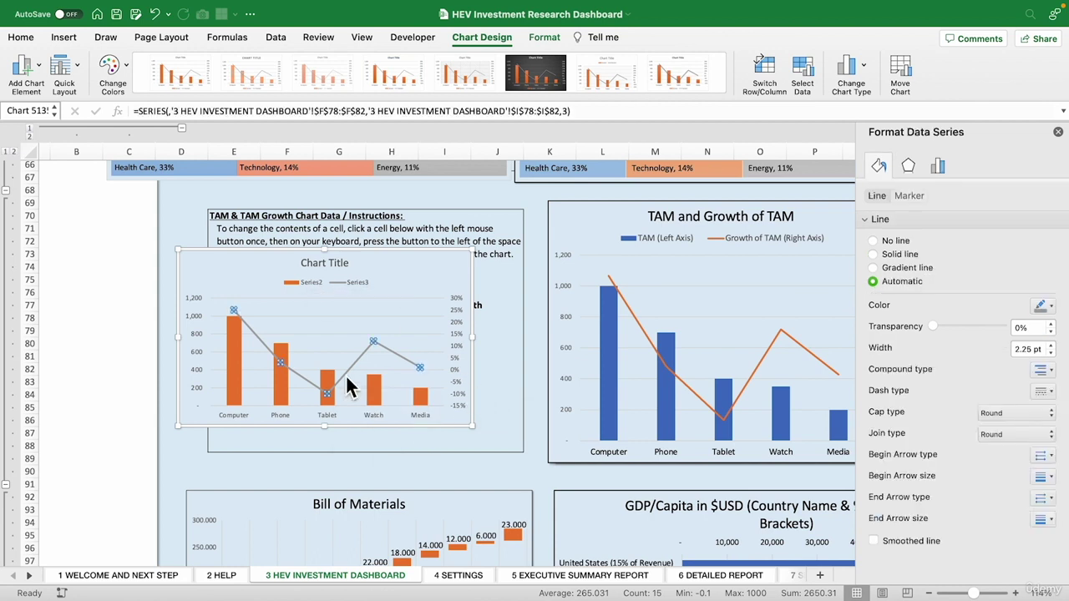
right_click(349, 386)
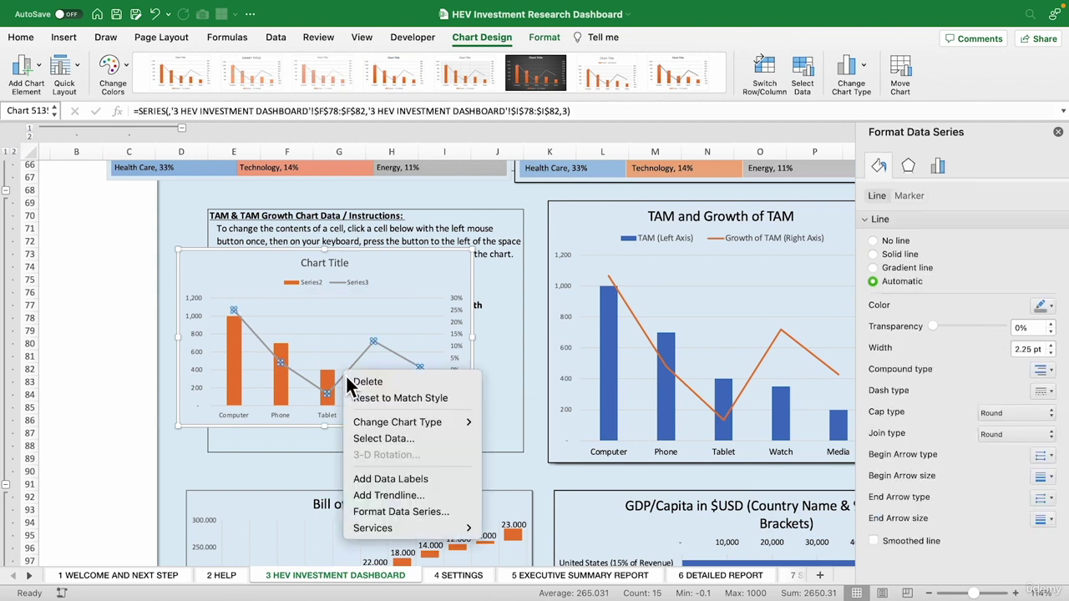
click(404, 511)
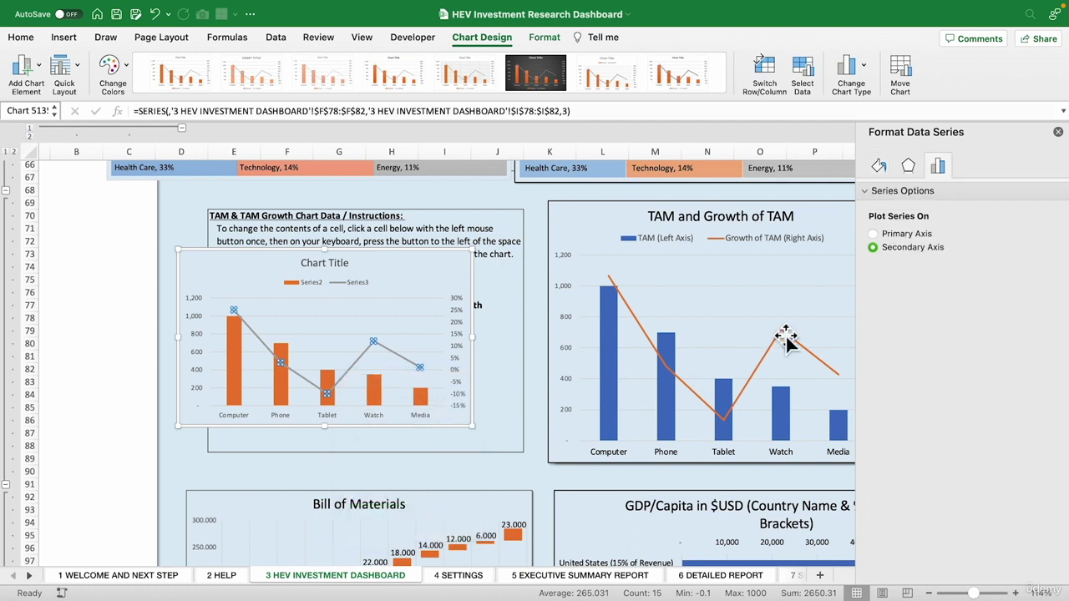